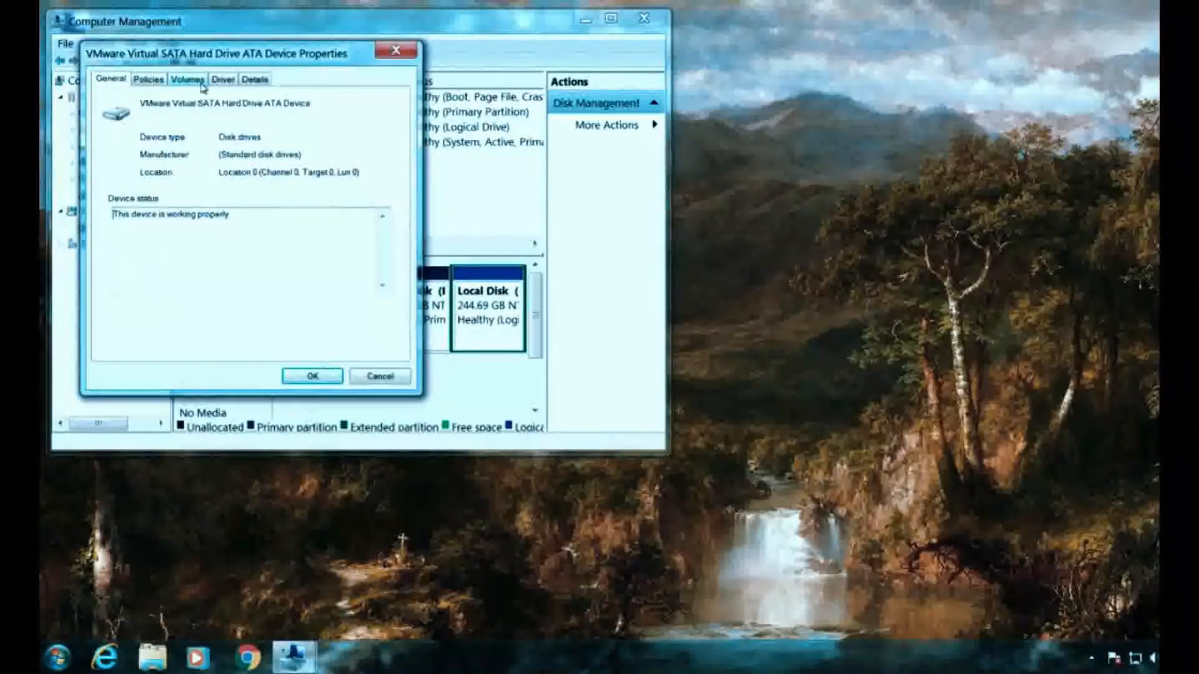
- Check Disk 0's volumes and MBR partition style in its Properties, then close Computer Management
click(199, 81)
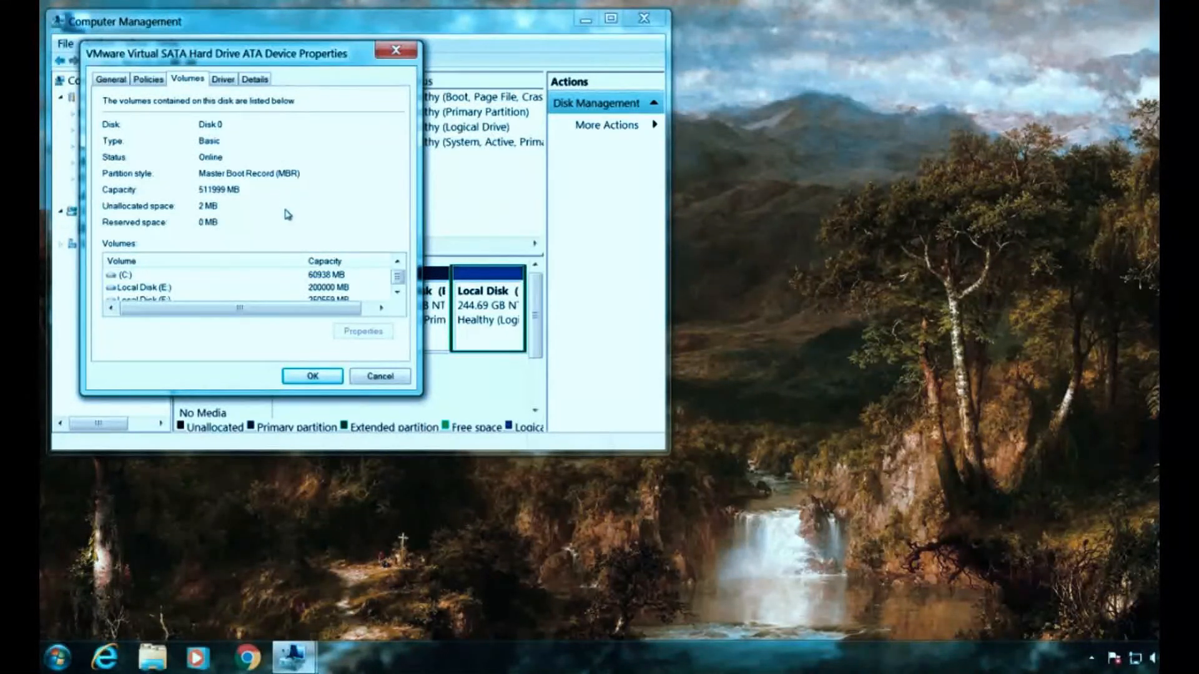
click(337, 378)
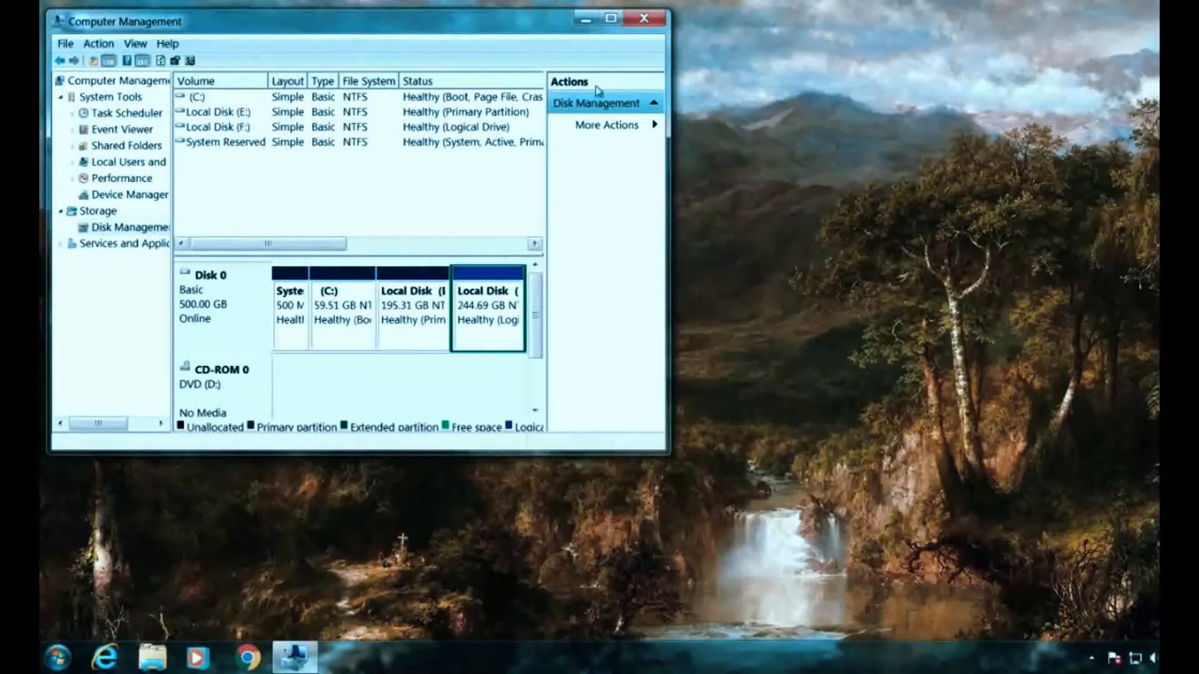
click(656, 25)
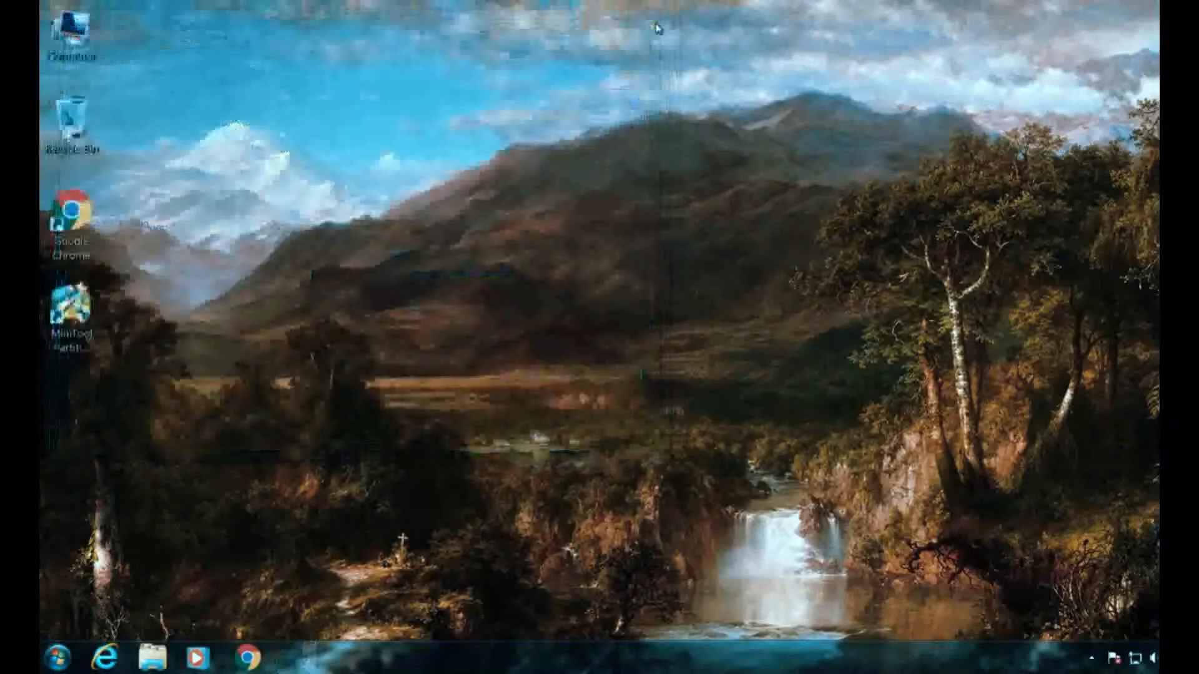
key(super+r)
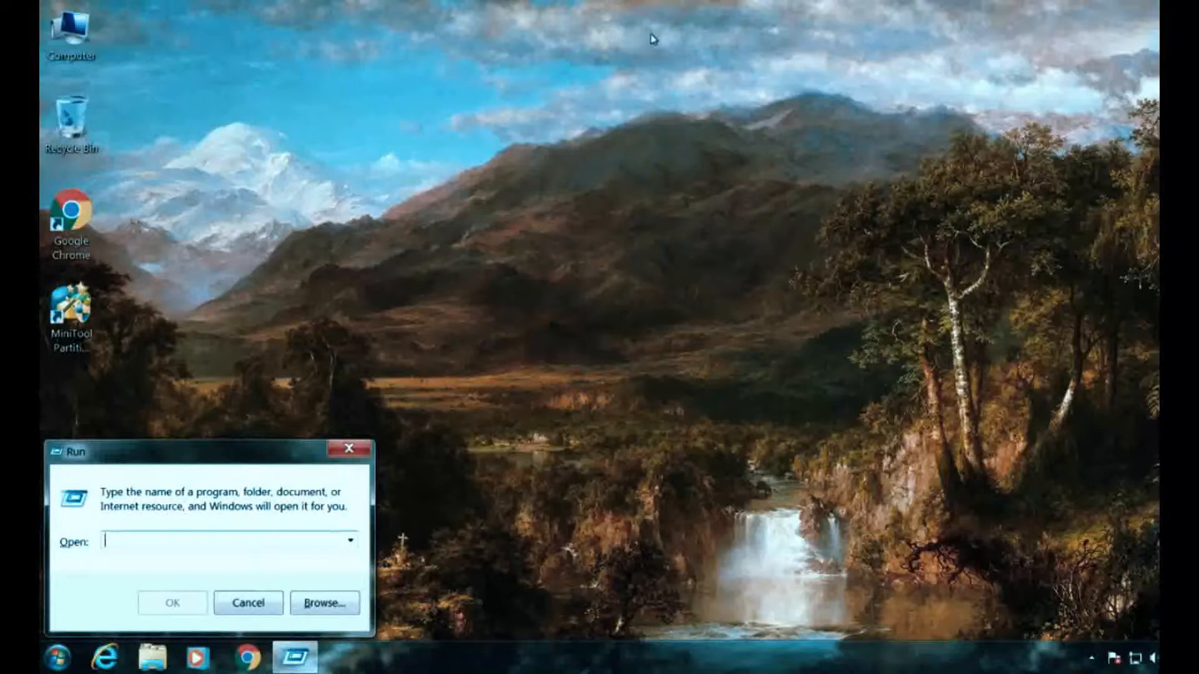
text(tpm.m)
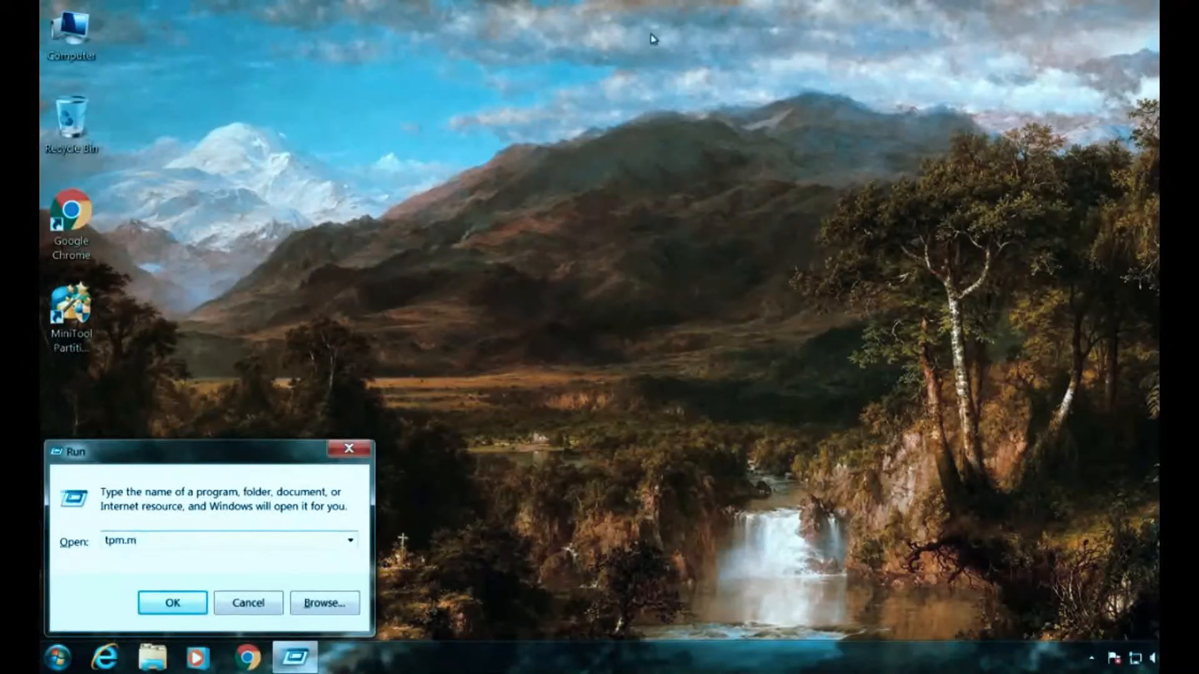
key(Return)
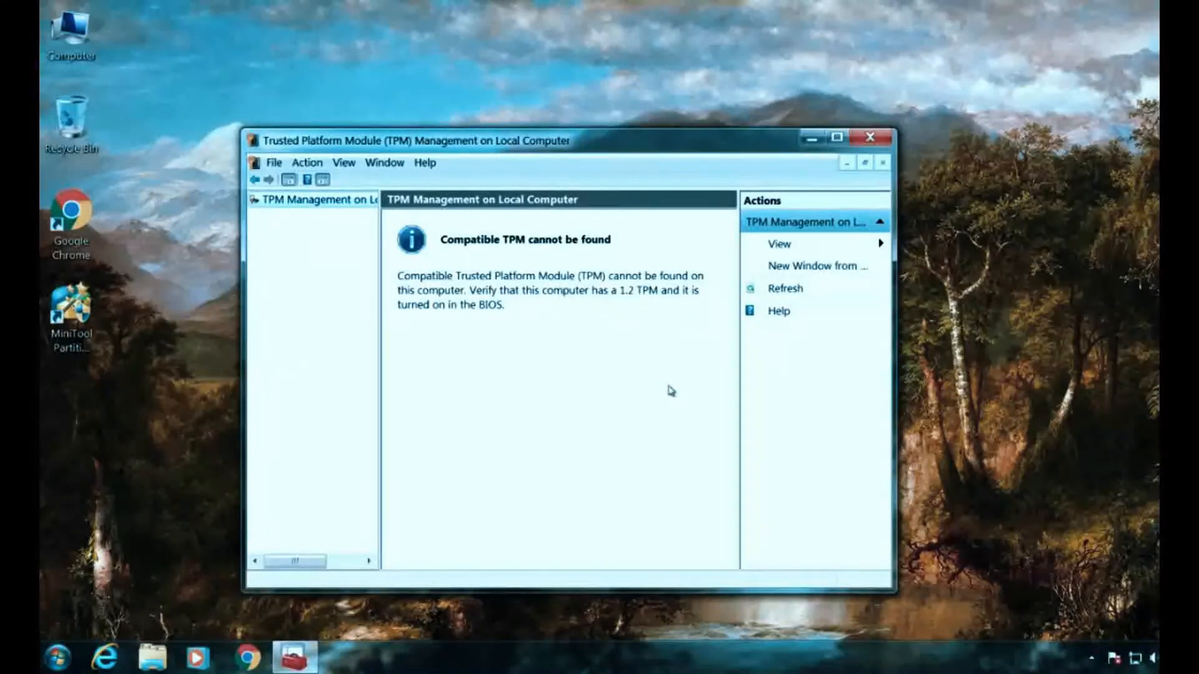
click(884, 144)
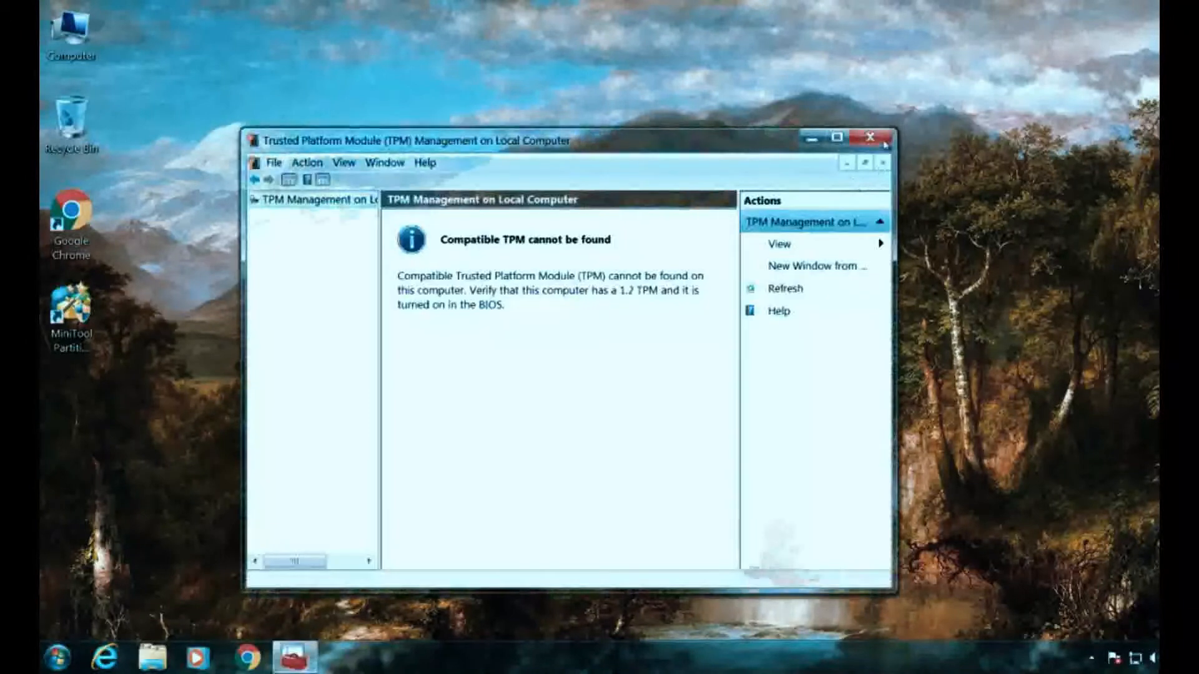
click(884, 144)
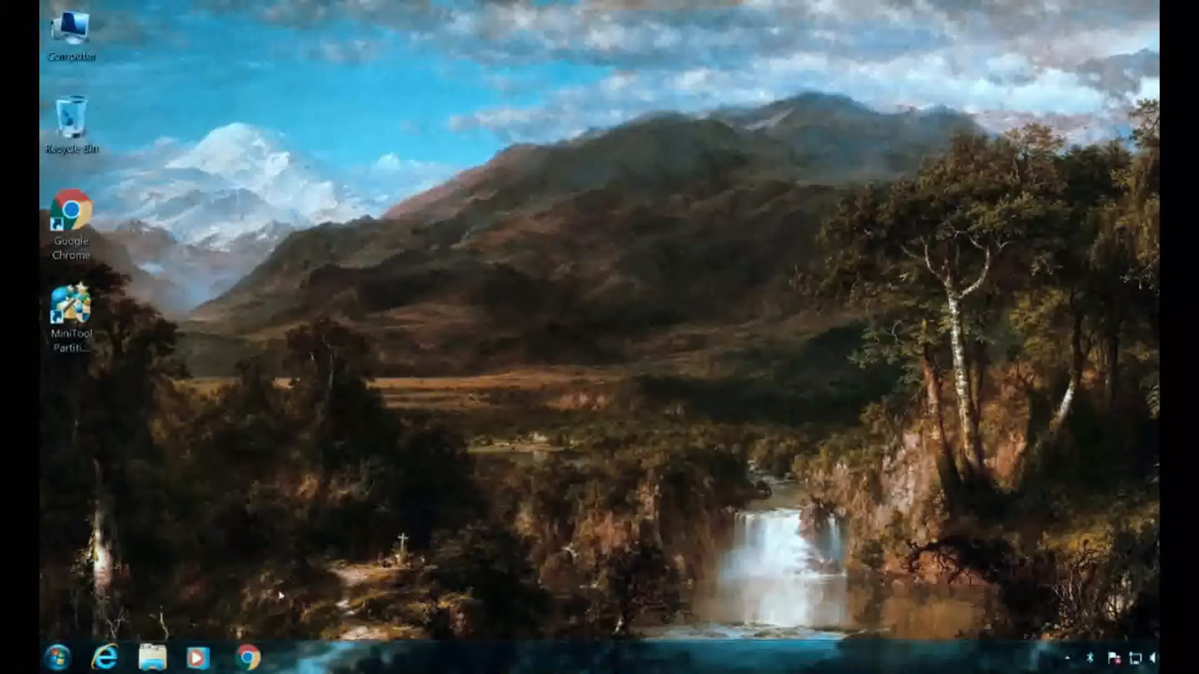
- Search Google for 'wintohdd' in Chrome and open the WinToHDD - EasyUEFI page
click(250, 655)
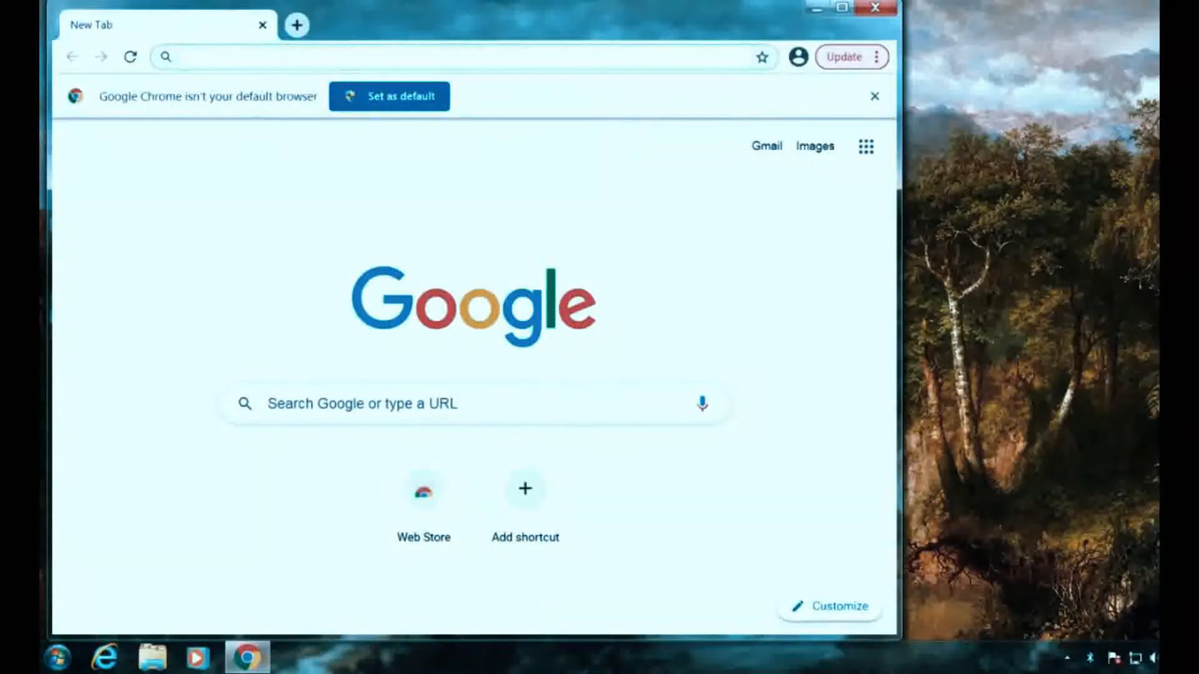
text(winto)
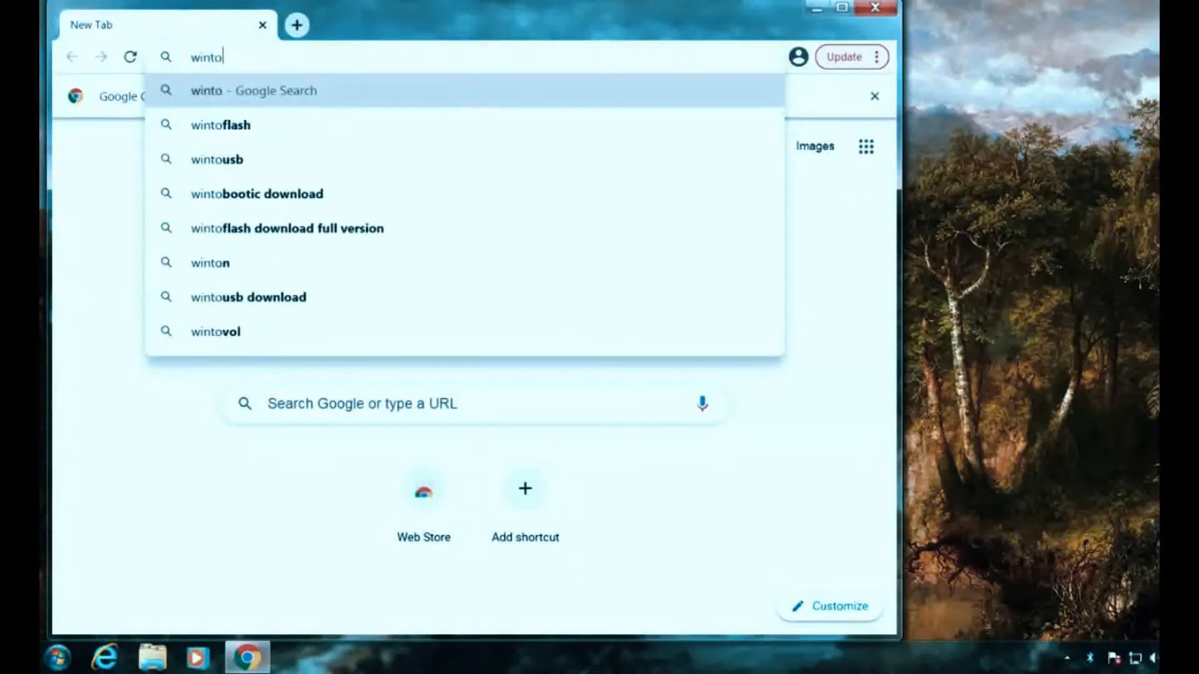
text(hdd)
key(Return)
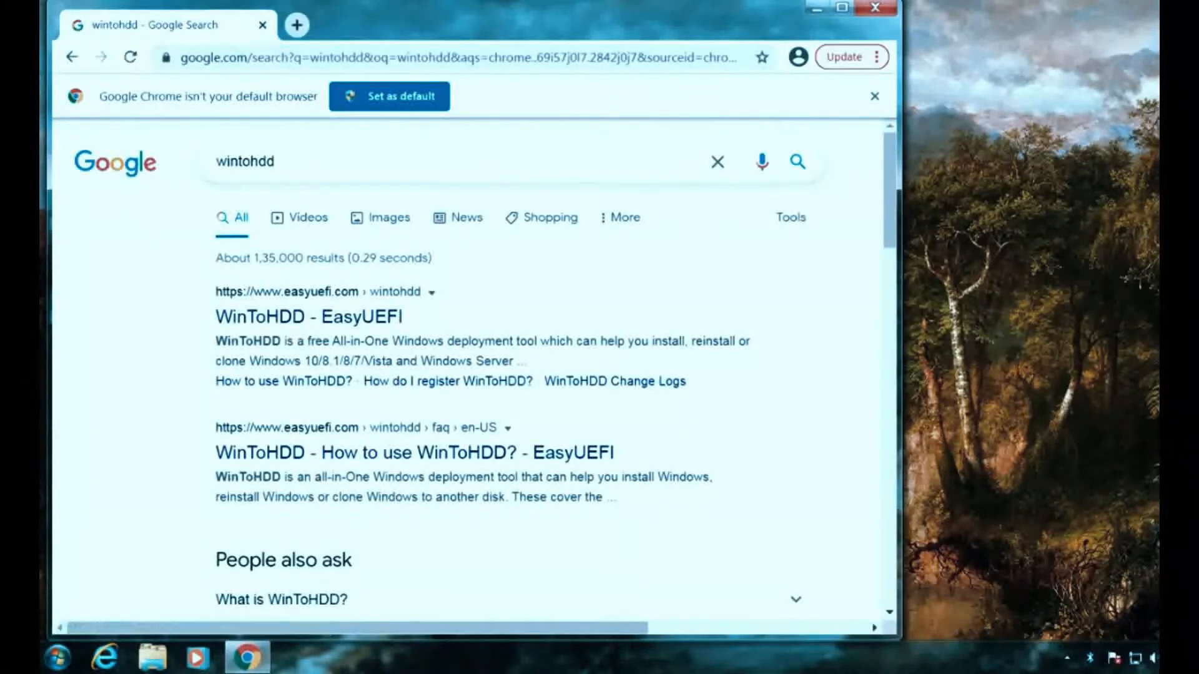
click(277, 319)
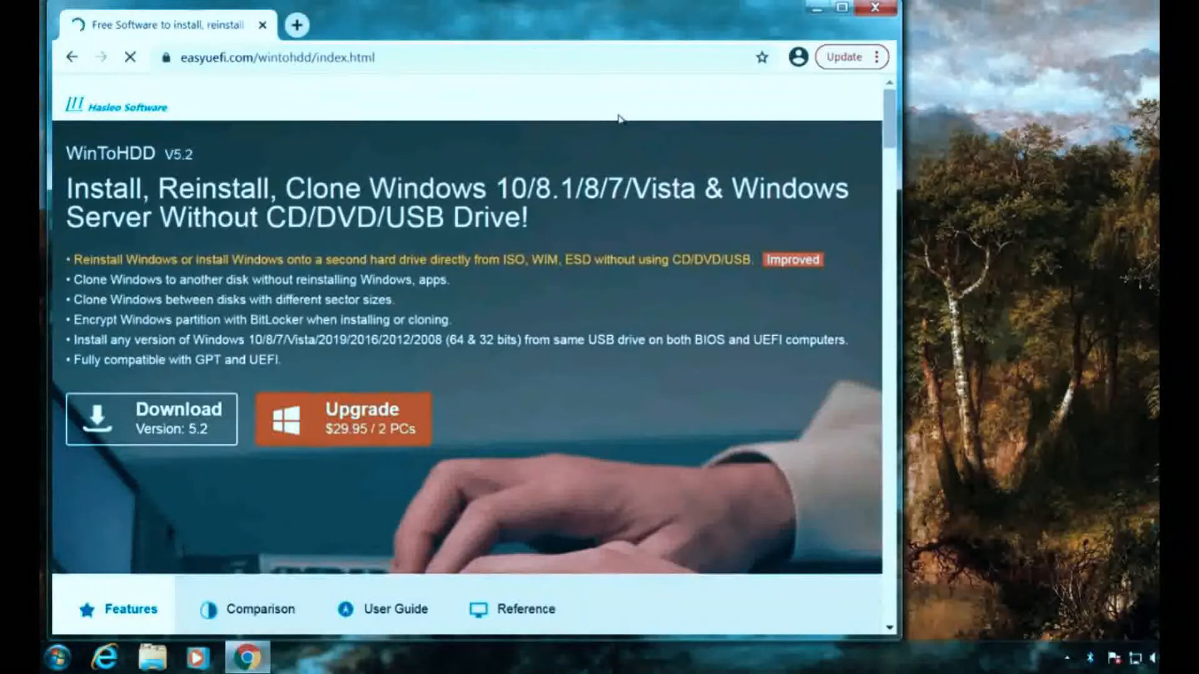
- Maximize the browser and start downloading WinToHDD_Free.exe
click(842, 7)
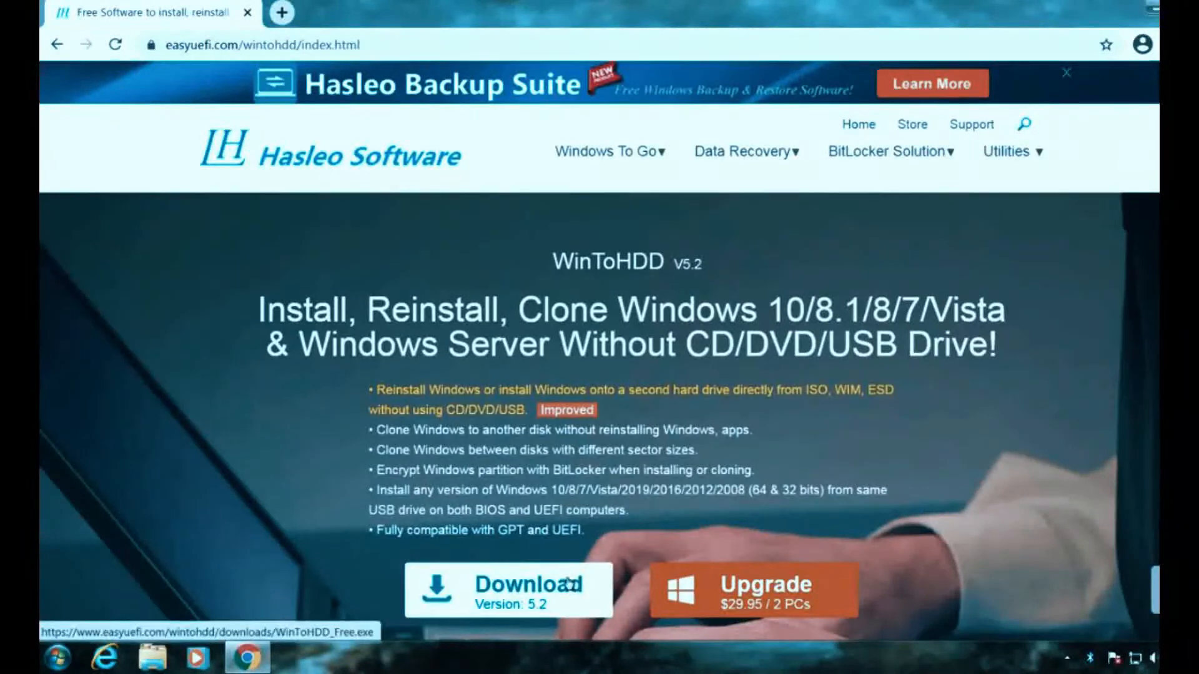
click(470, 598)
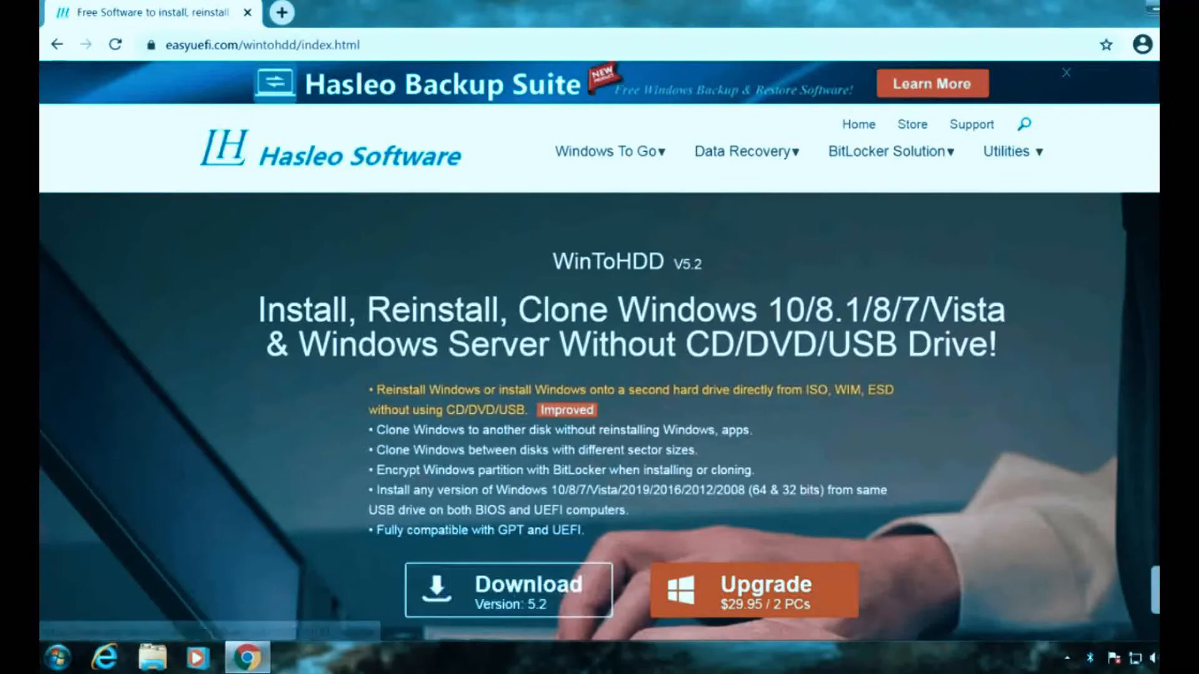
click(510, 603)
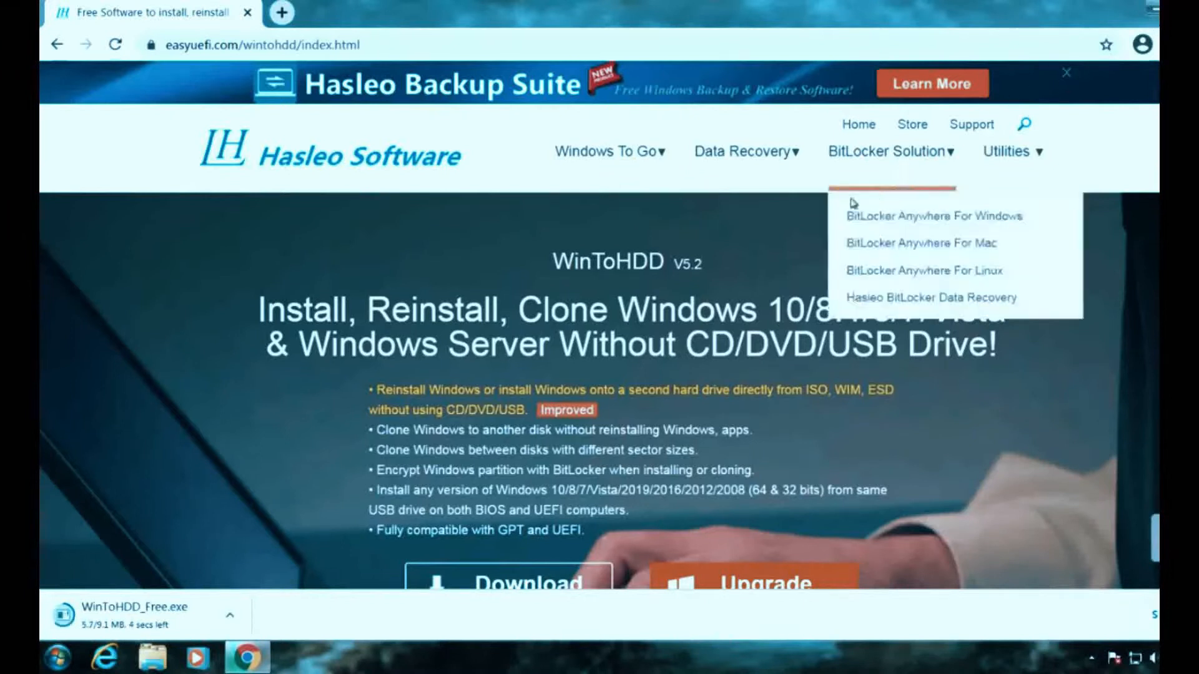
- Run the WinToHDD_Free installer from Downloads as administrator with English as setup language
click(152, 657)
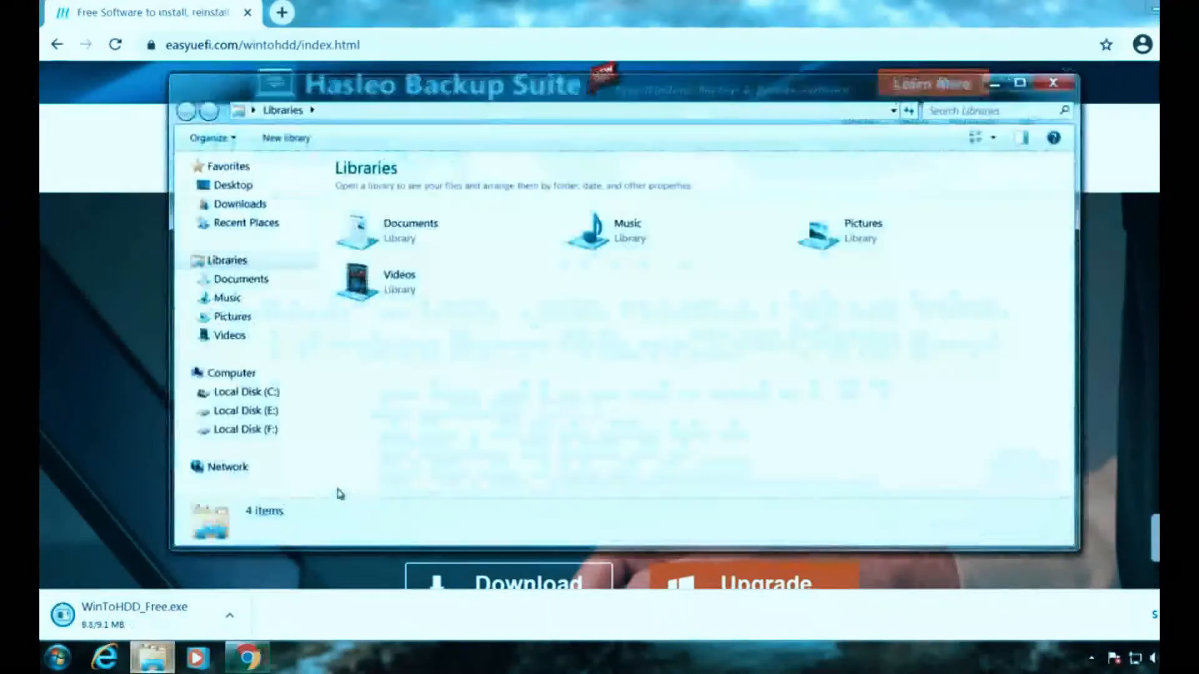
click(254, 206)
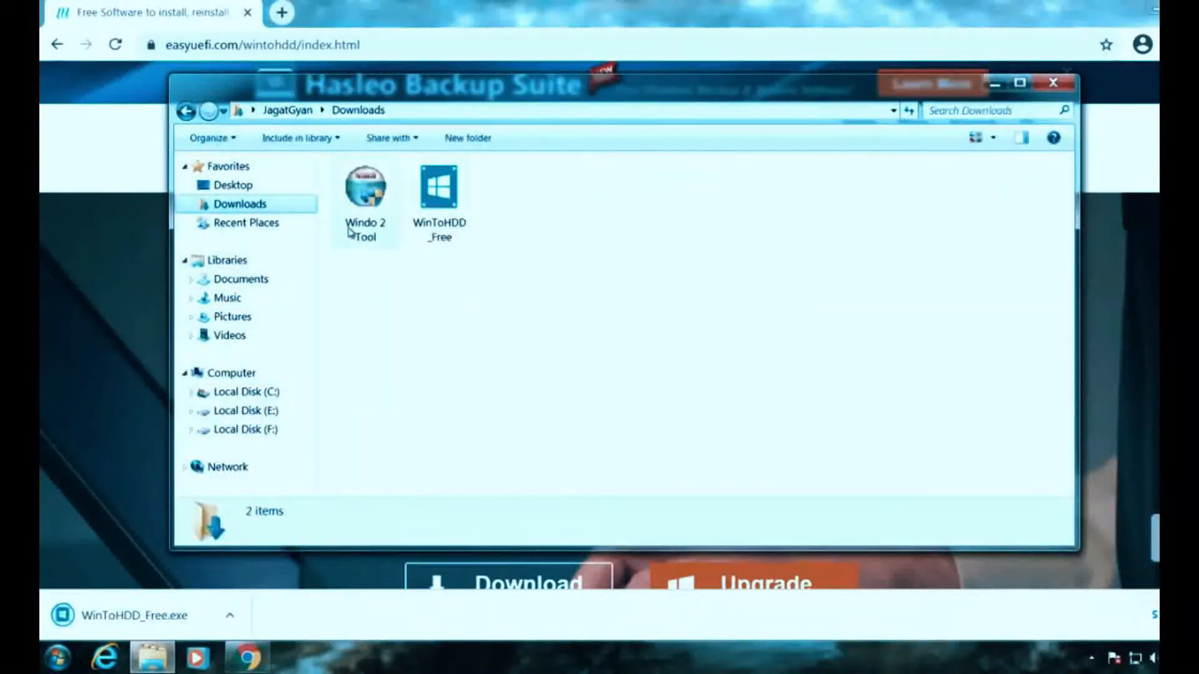
click(453, 202)
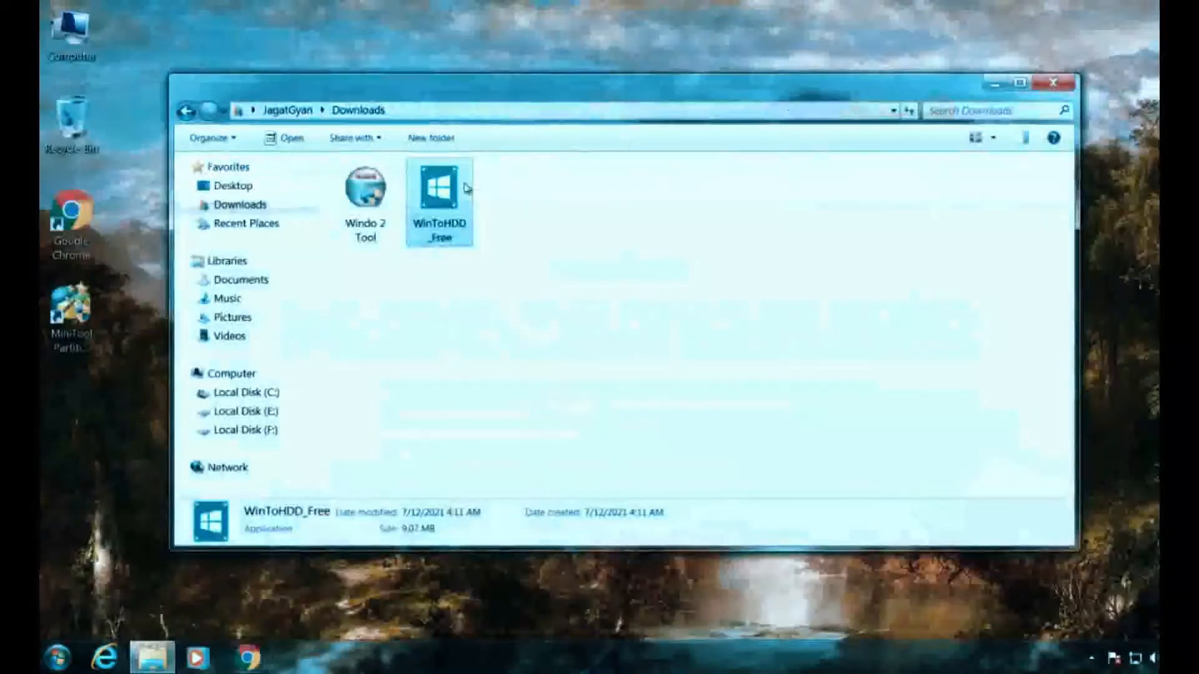
right_click(453, 195)
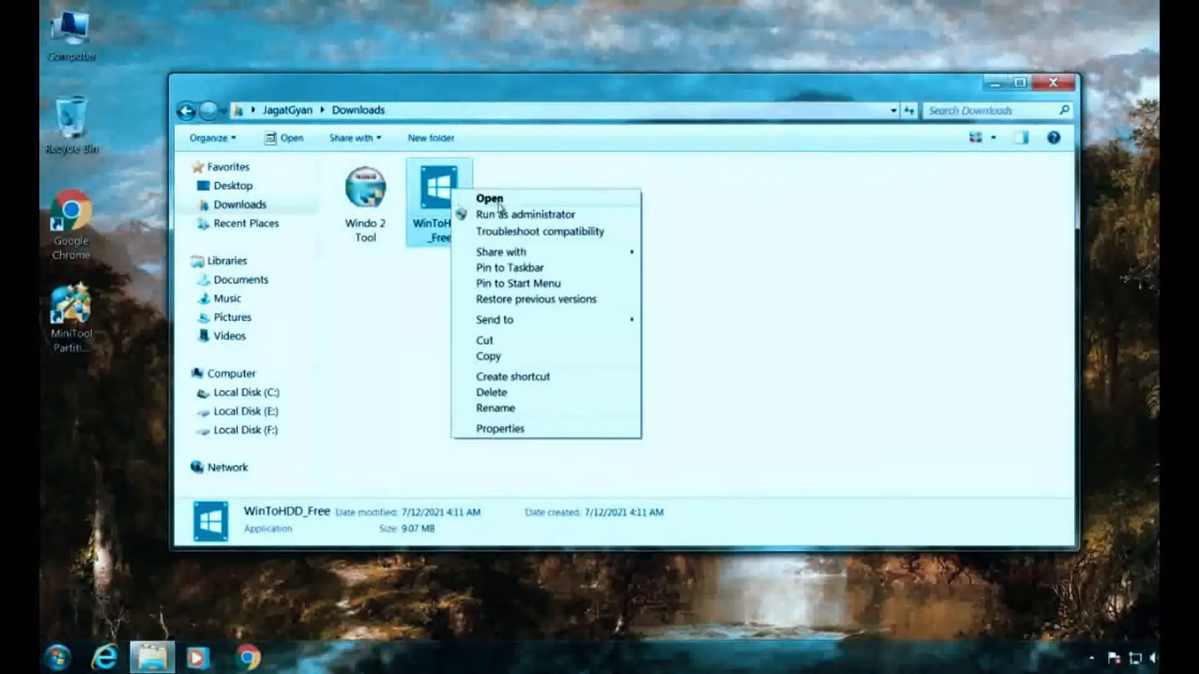
click(534, 215)
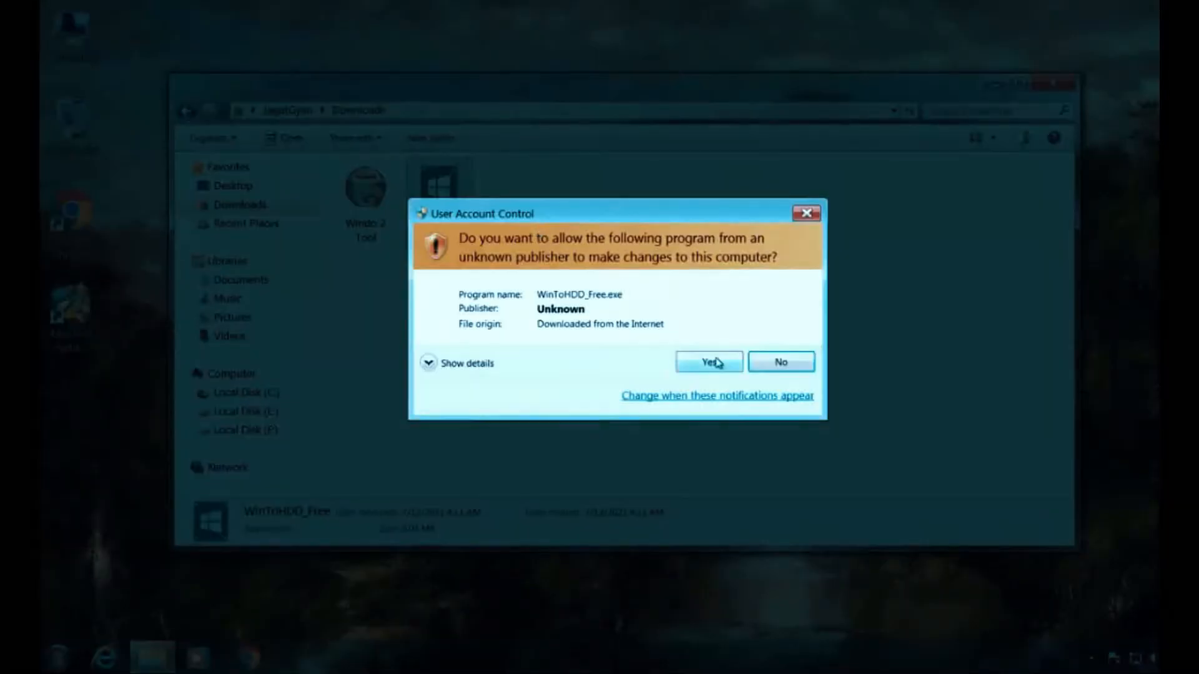
click(717, 361)
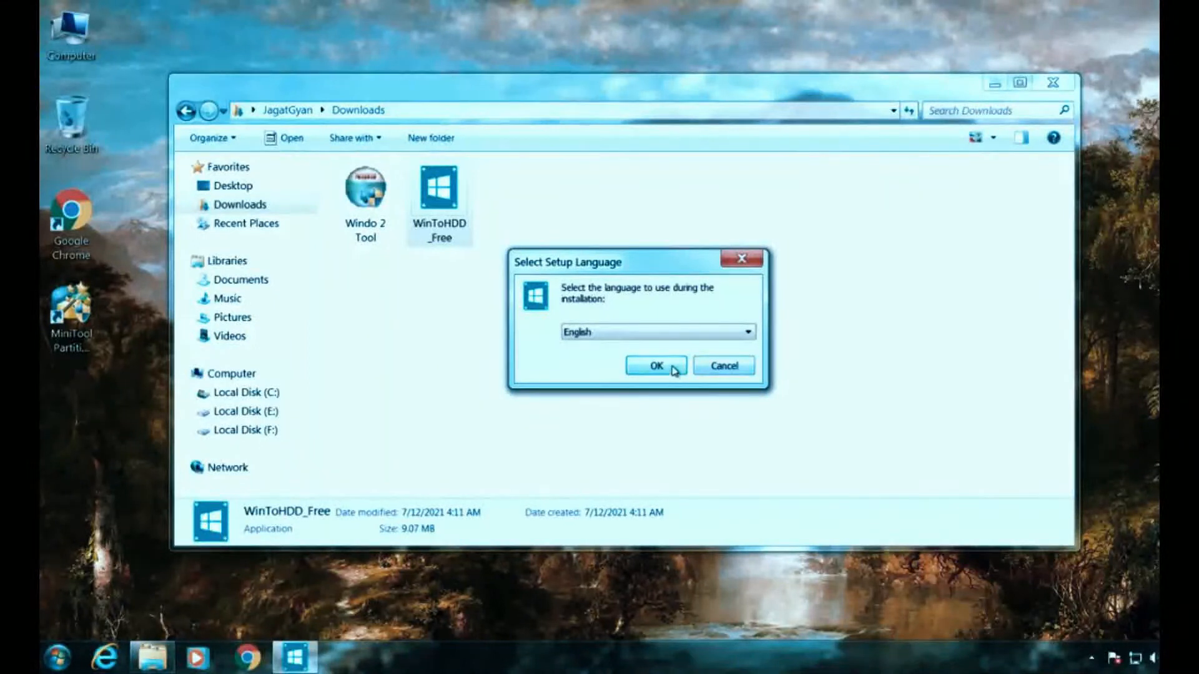
click(657, 366)
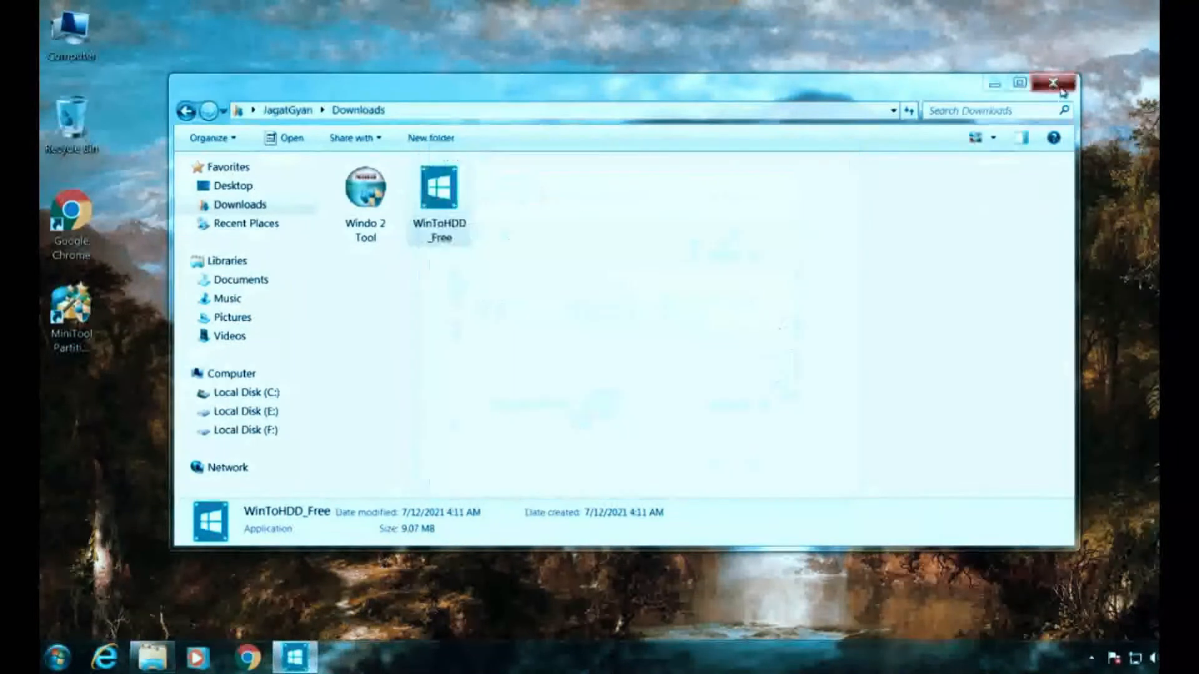
click(1054, 83)
- Accept the license and install WinToHDD 5.2 with default location, Start Menu folder and desktop shortcut
click(531, 413)
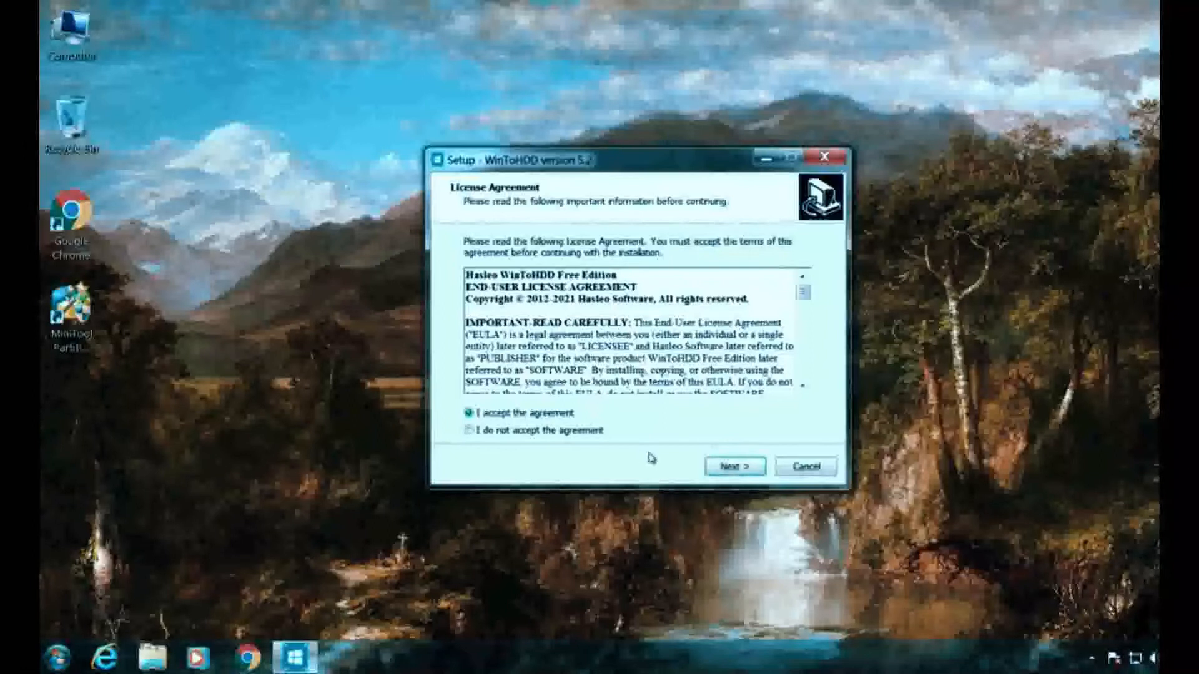
click(742, 469)
click(742, 470)
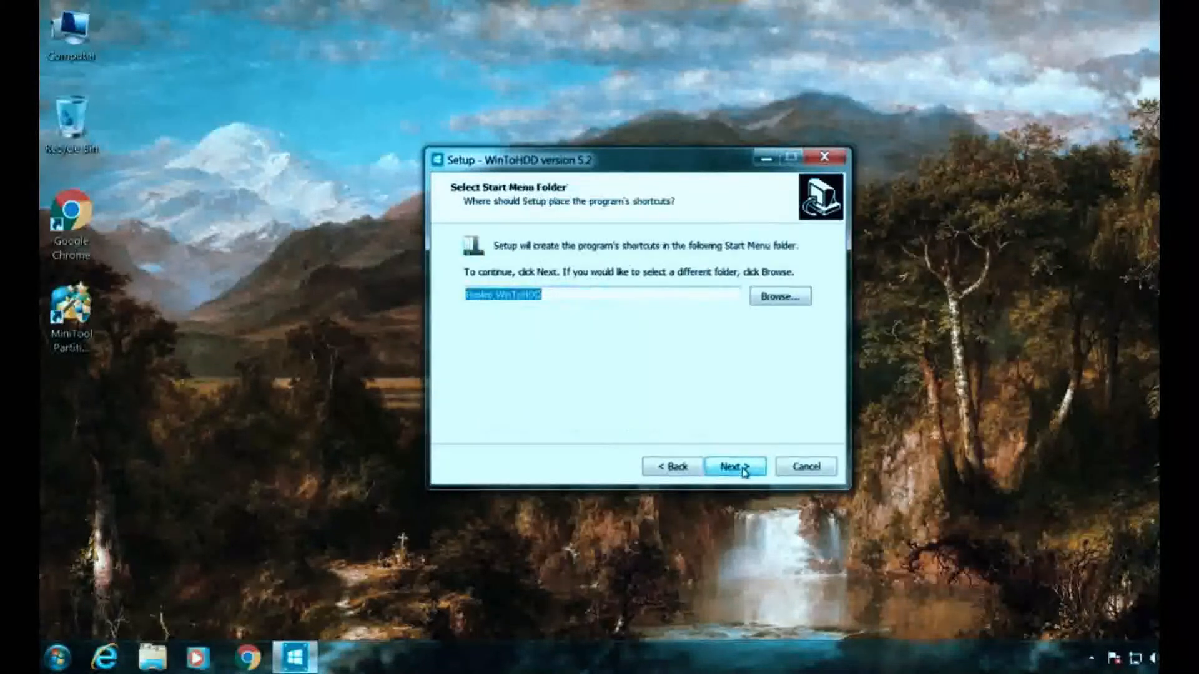
click(743, 470)
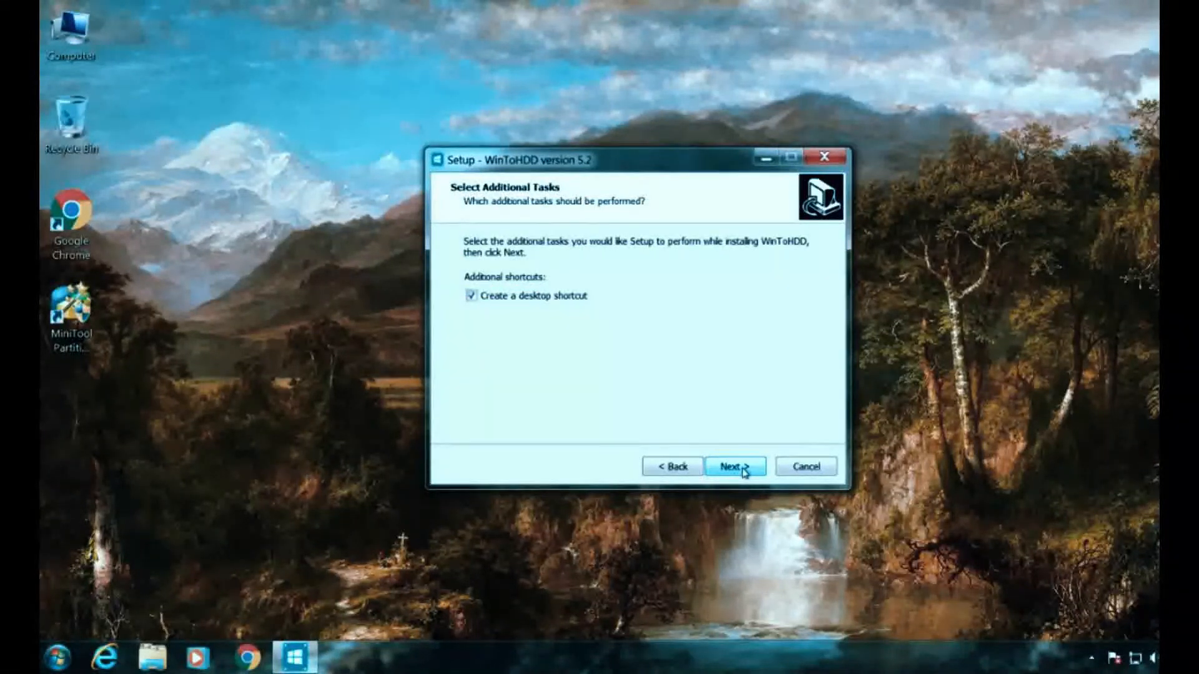
click(743, 470)
click(743, 470)
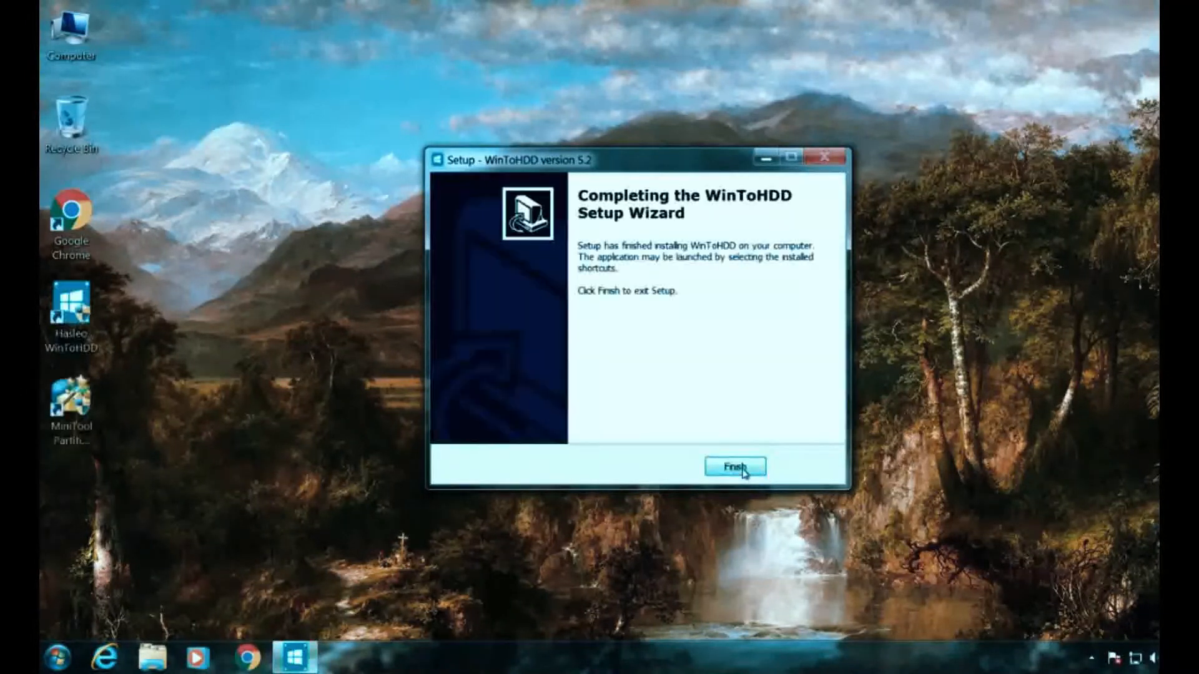
click(742, 468)
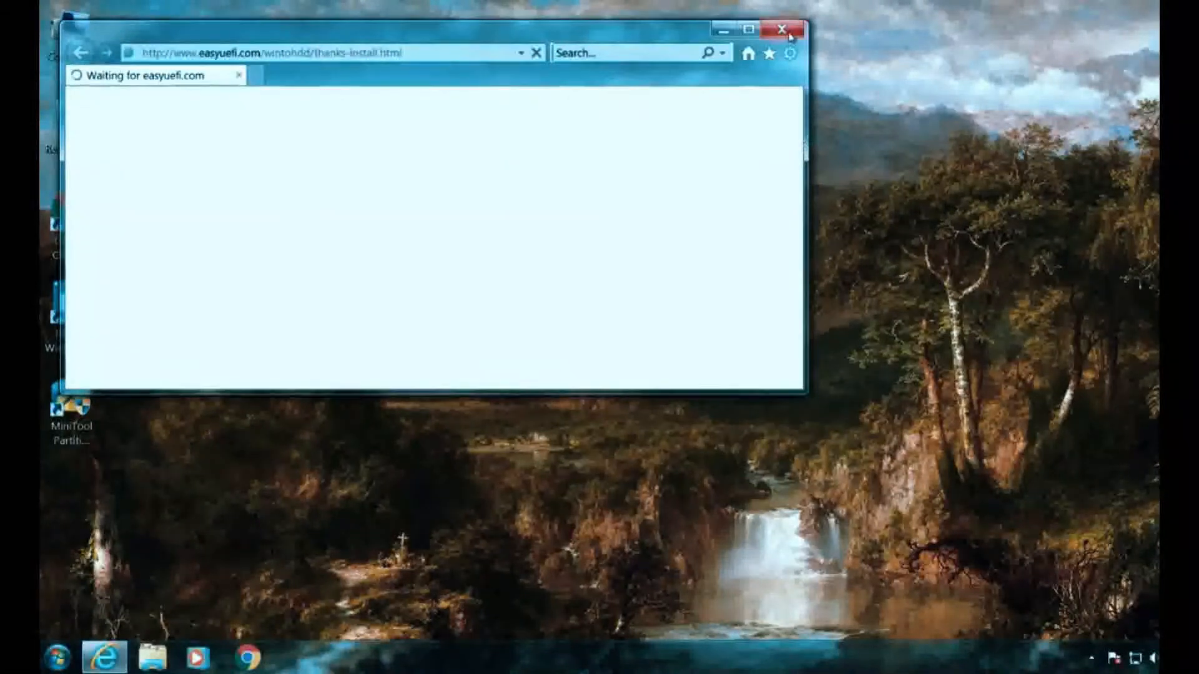
- Close the easyuefi thanks page and refresh the desktop
click(788, 33)
right_click(382, 115)
right_click(433, 163)
click(460, 204)
- Launch WinToHDD as administrator, close its help page and dismiss the no-new-version notice
click(83, 301)
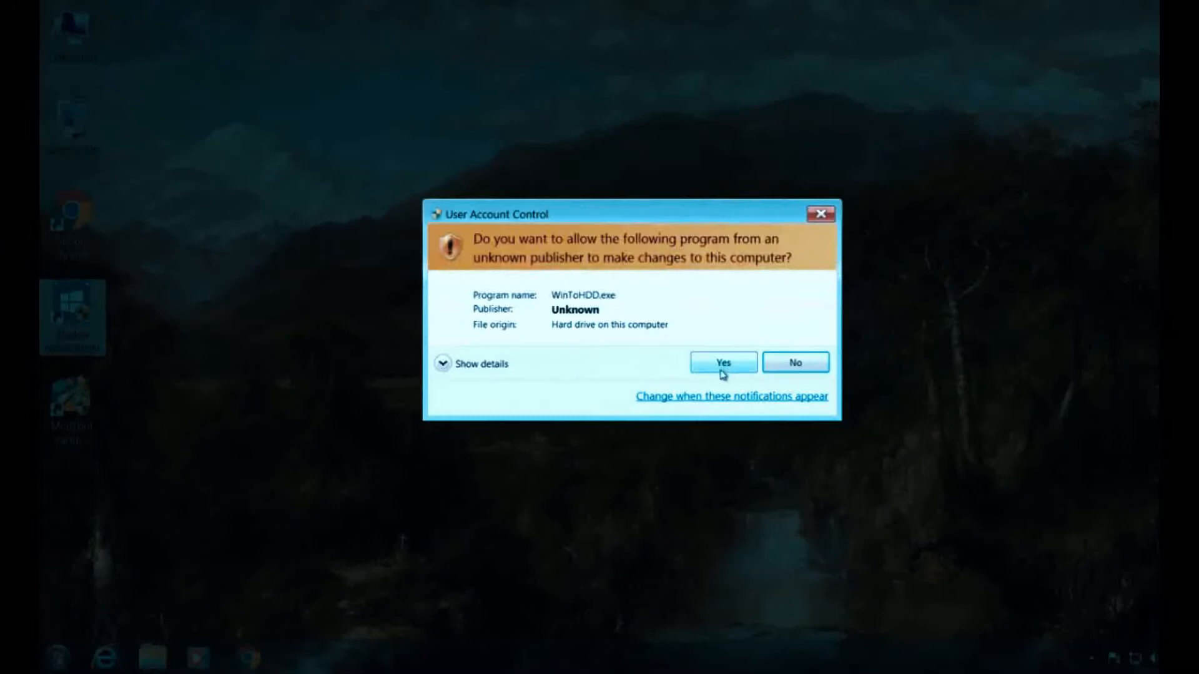
click(725, 367)
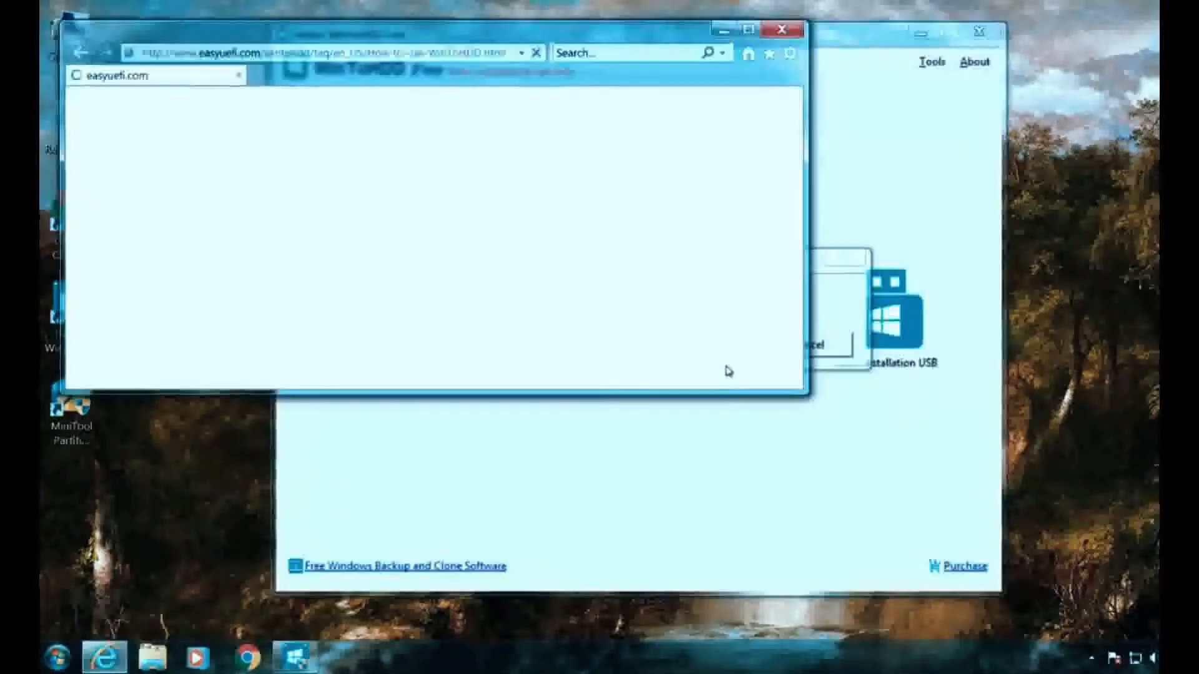
click(781, 30)
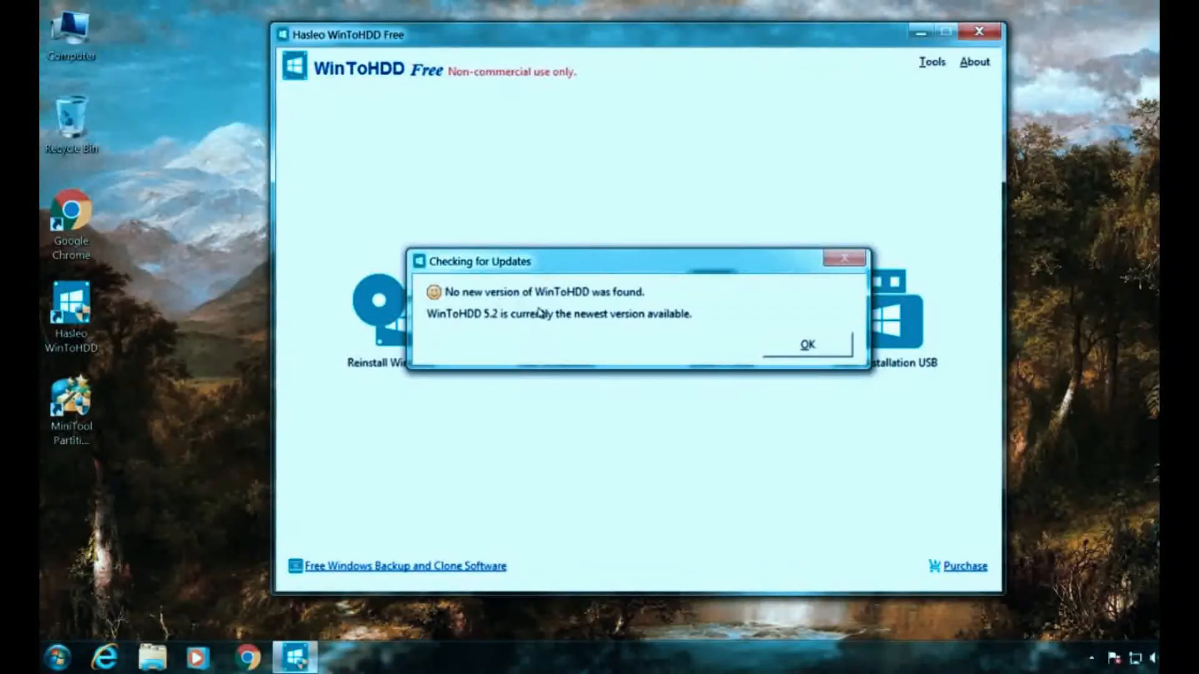
click(806, 347)
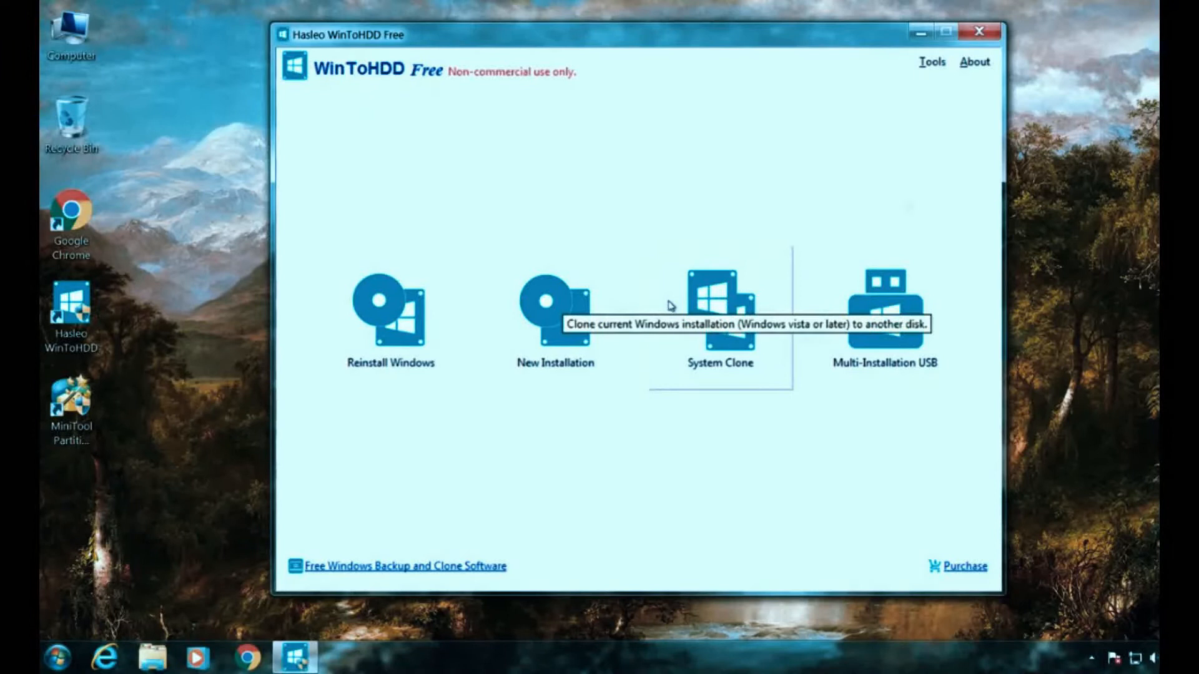
click(61, 53)
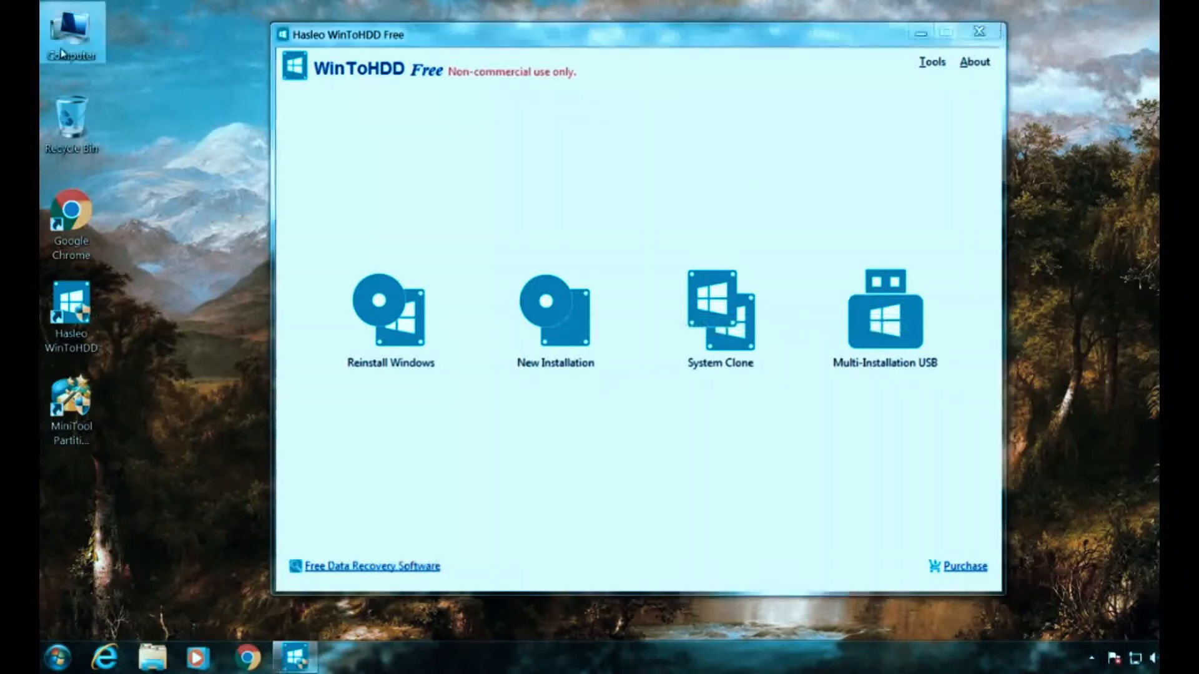
- Browse Downloads and drives C:, E:, F: to locate the 5.74 GB Windows 11 ISO on F:
right_click(73, 52)
click(93, 59)
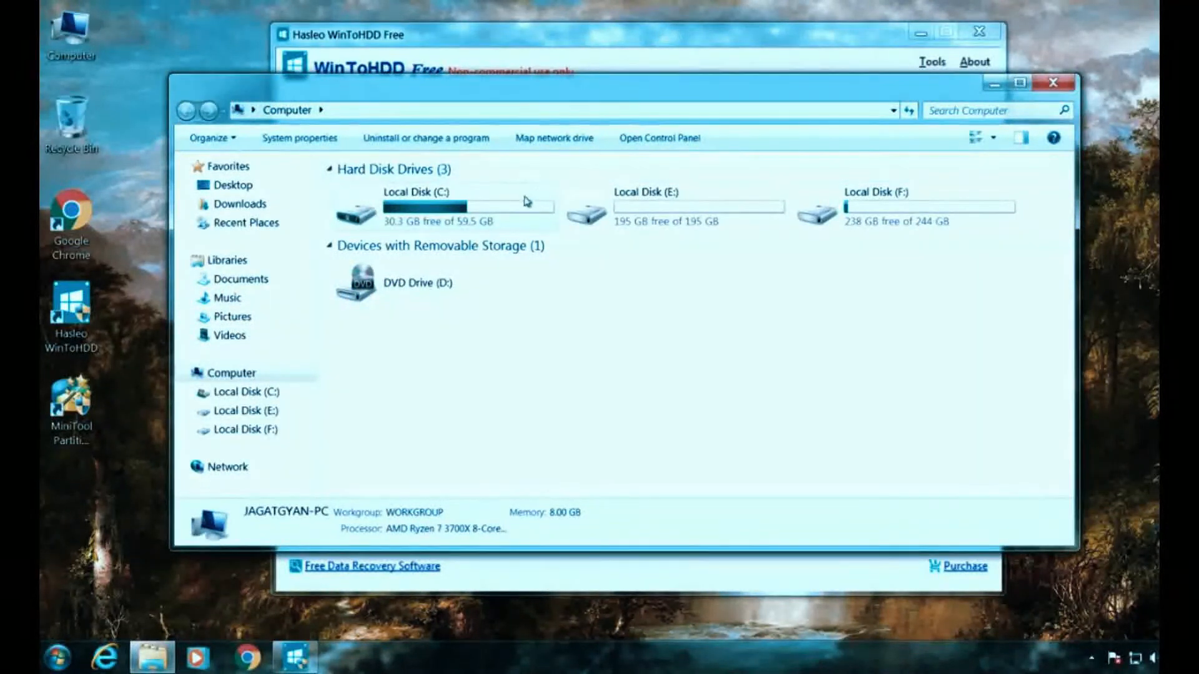
click(302, 203)
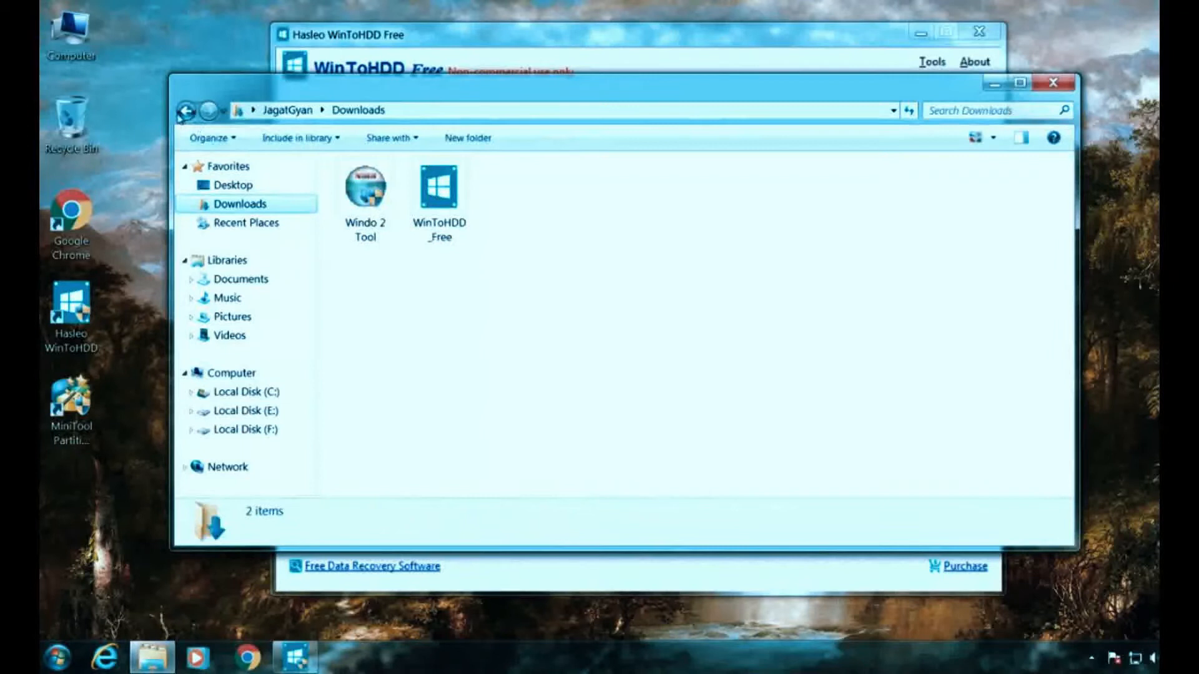
click(186, 111)
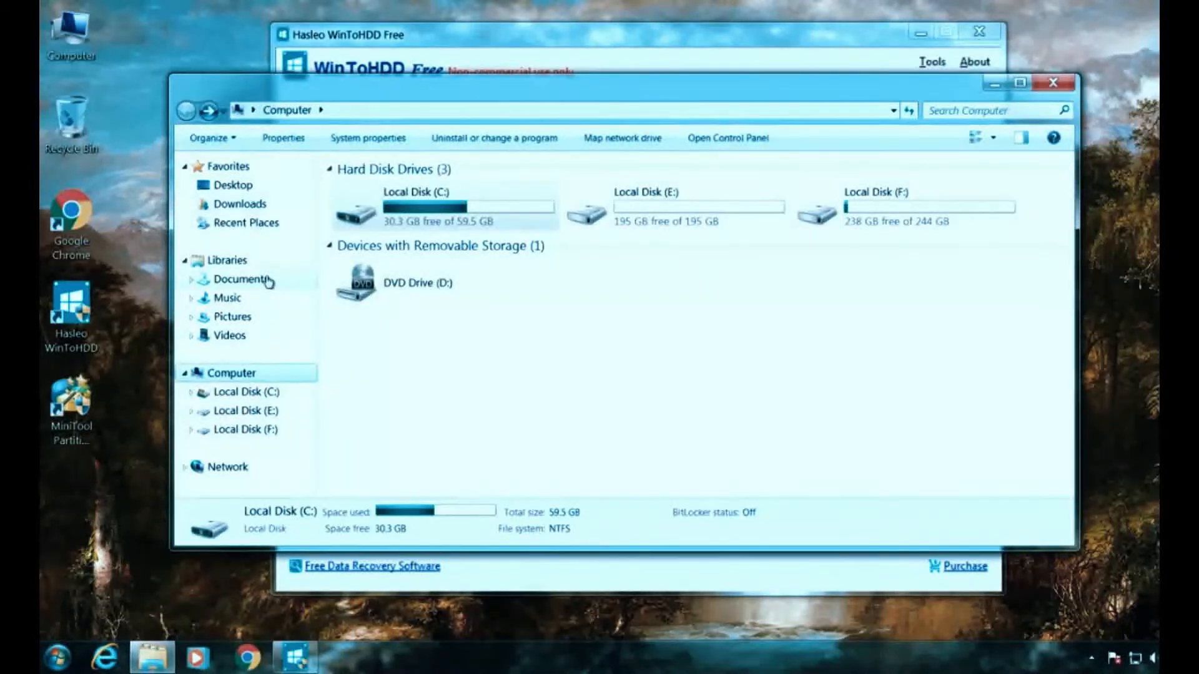
double_click(540, 203)
key(BackSpace)
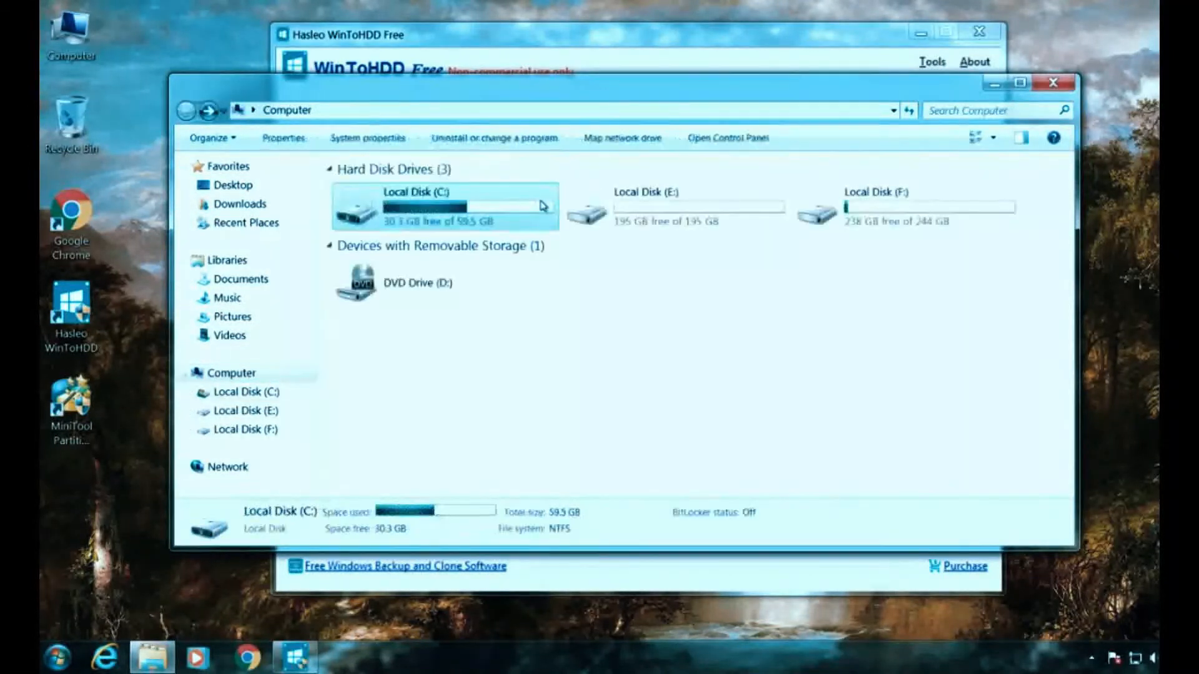
click(779, 215)
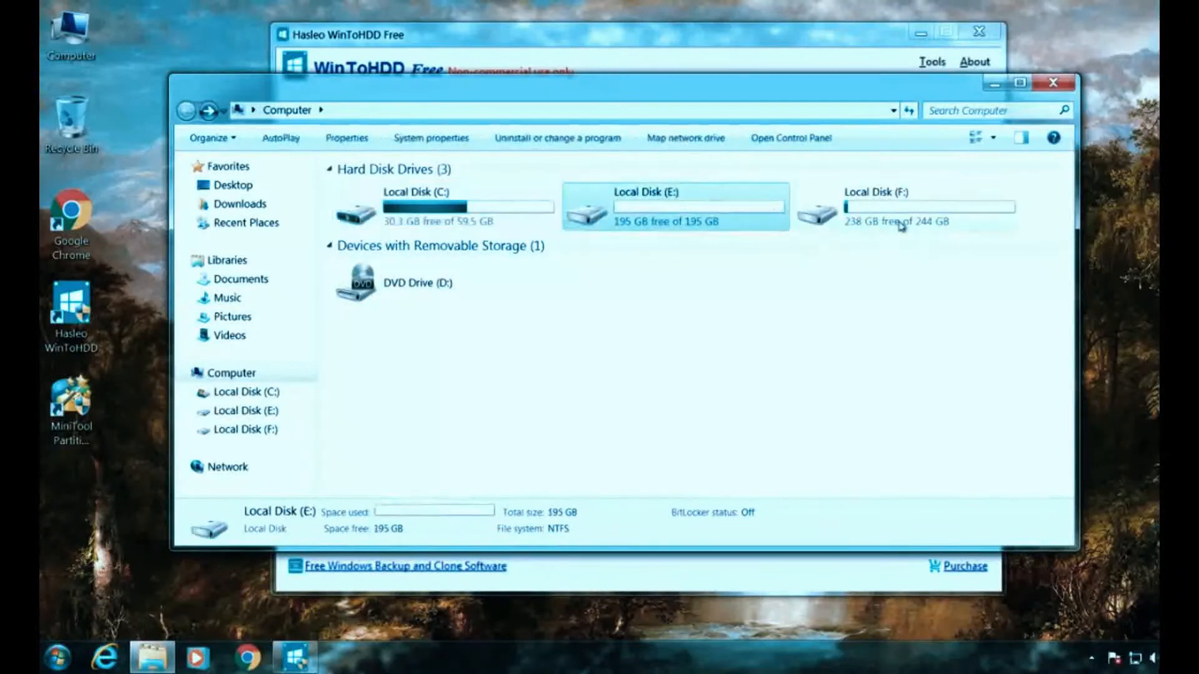
double_click(901, 227)
click(422, 229)
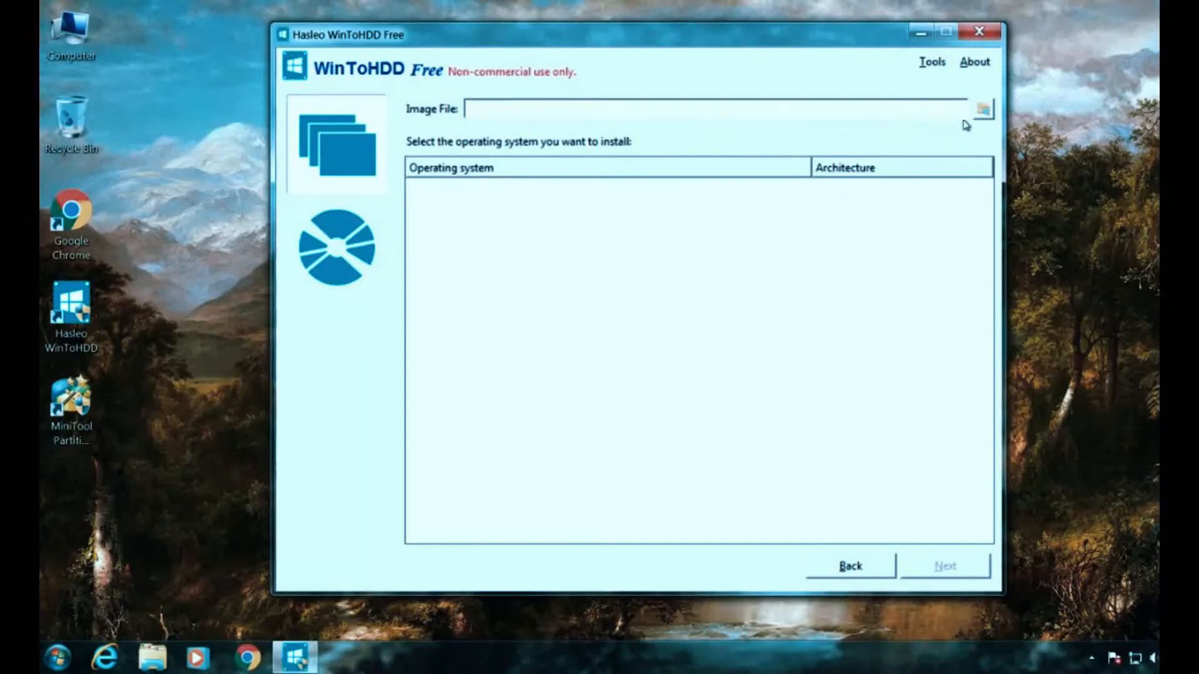
- Load the Windows 11 22000 ISO from Local Disk (F:) as the image file
click(984, 119)
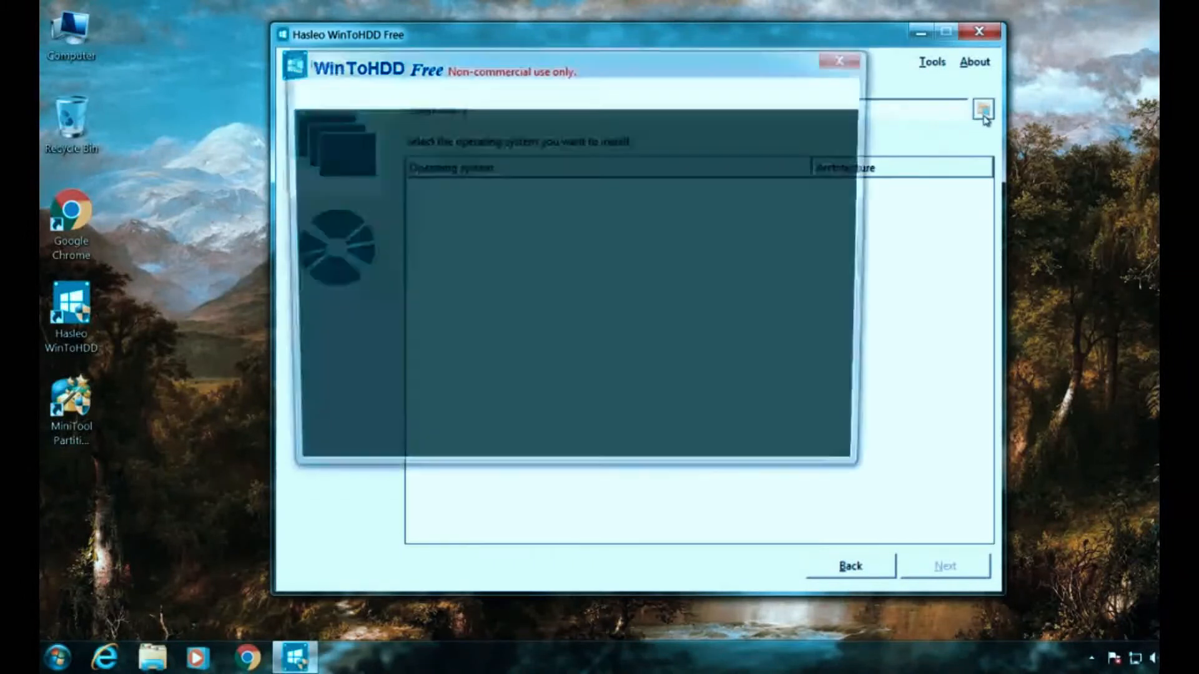
drag(418, 241, 419, 280)
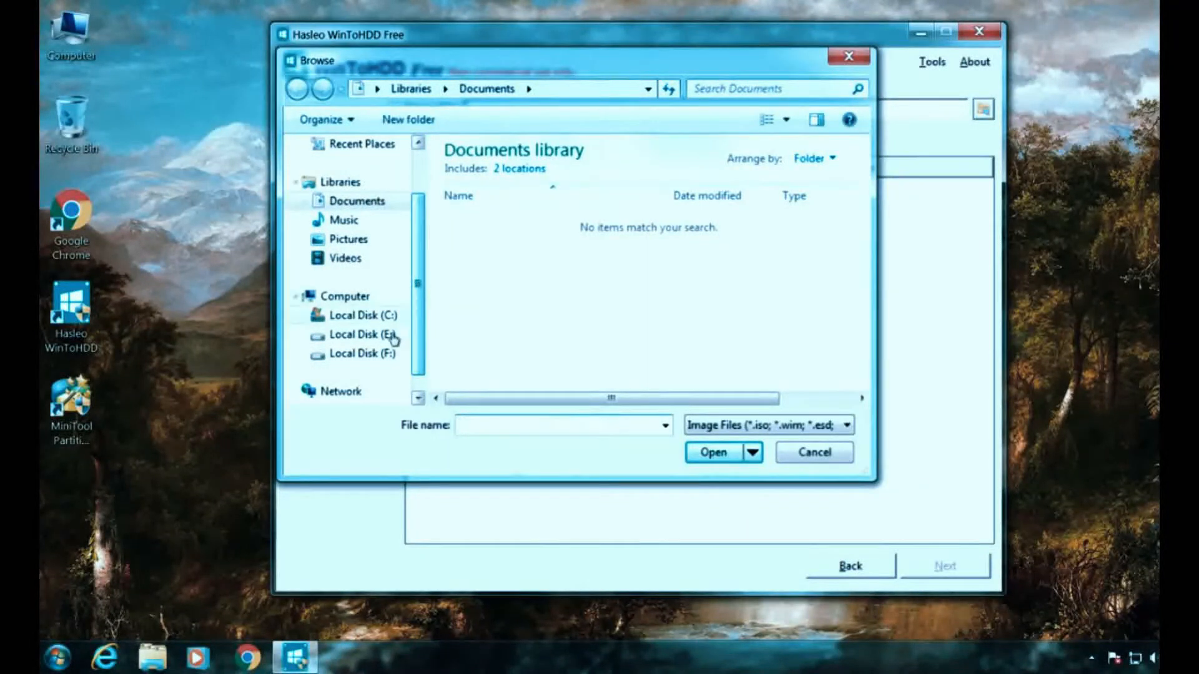
click(374, 354)
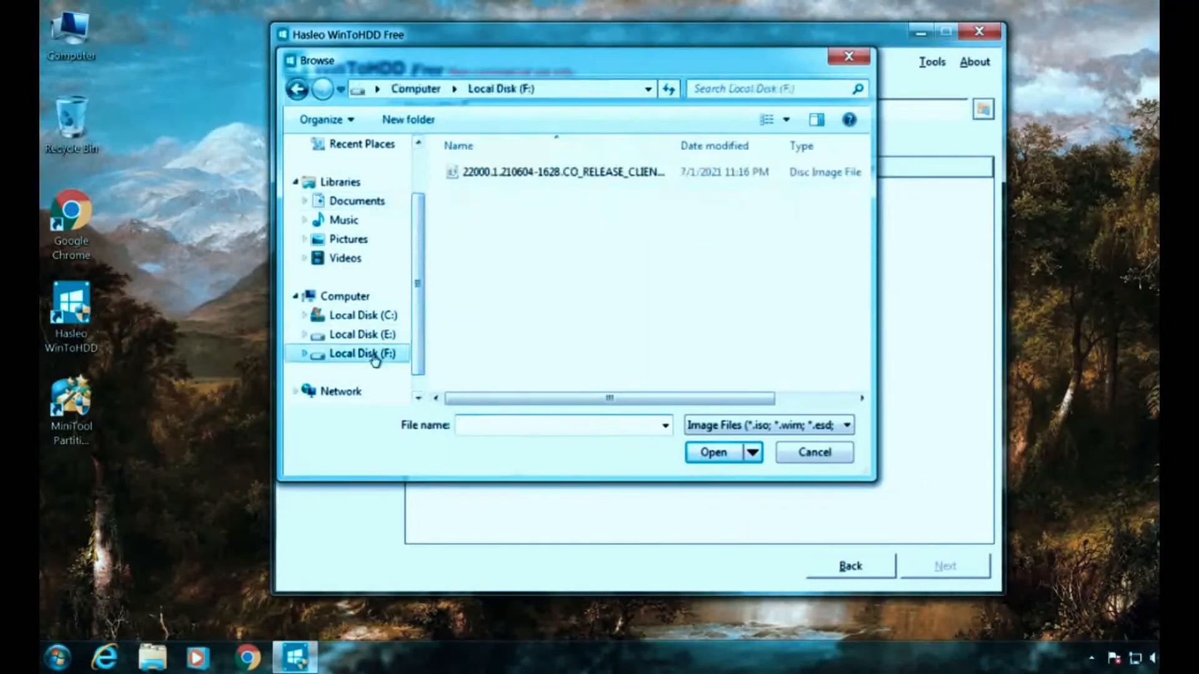
click(598, 181)
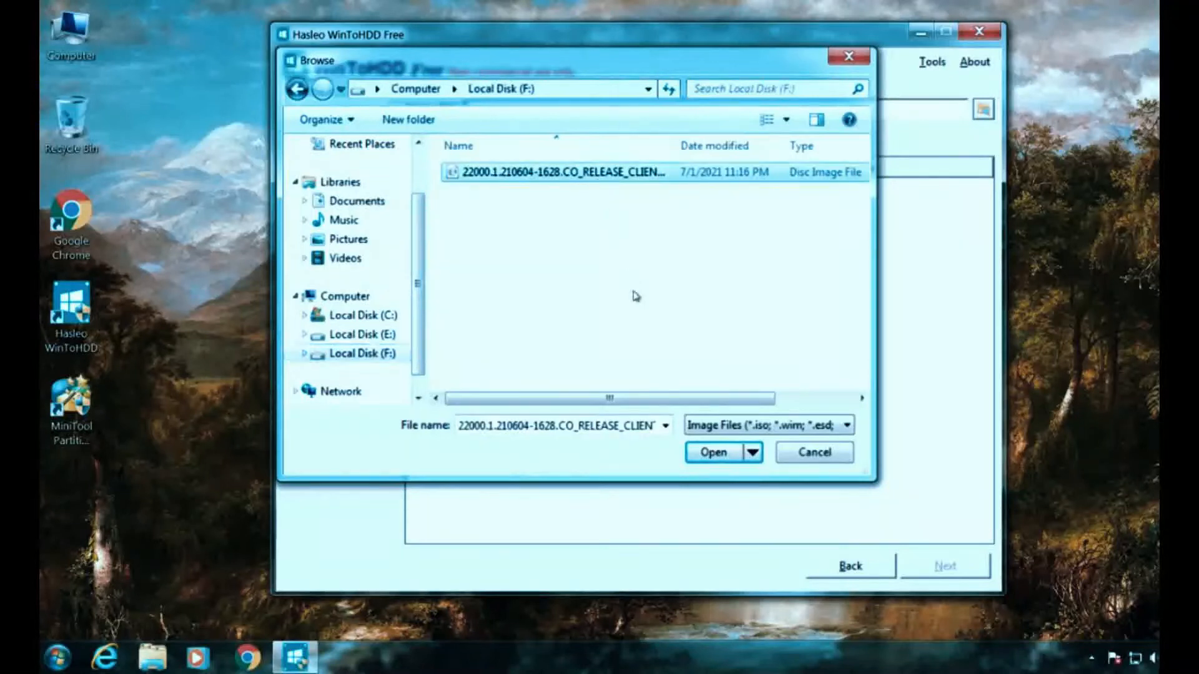
click(715, 458)
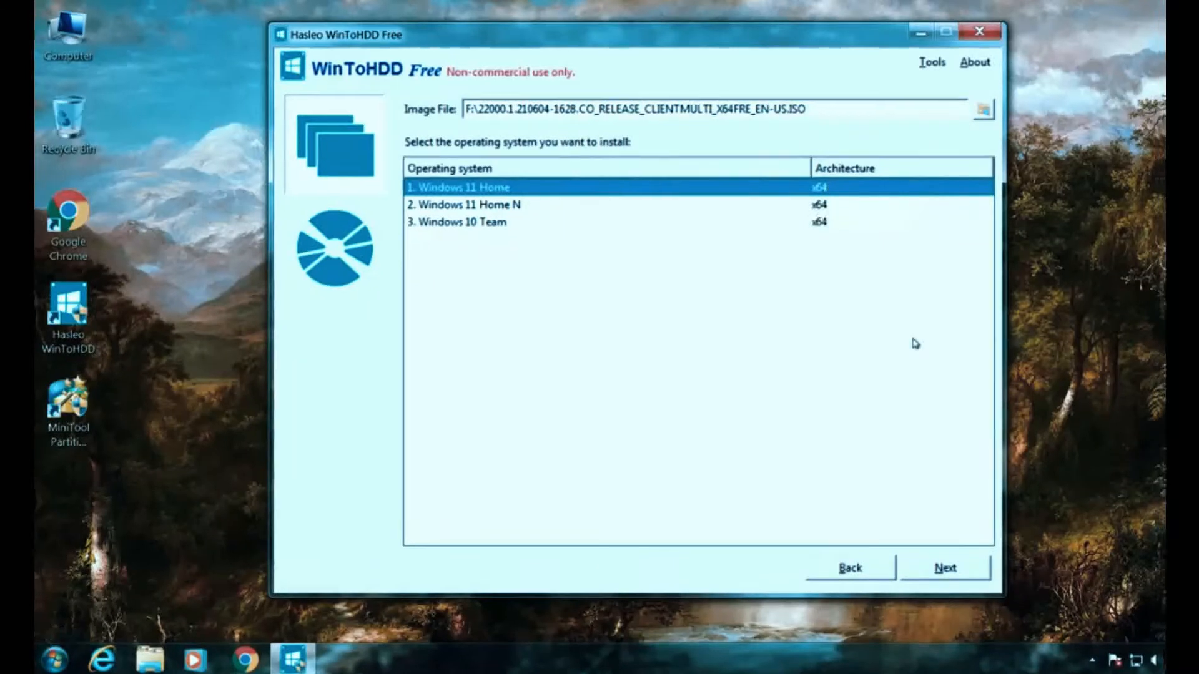
- Continue with Windows 11 Home x64 to the destination disk page
click(946, 570)
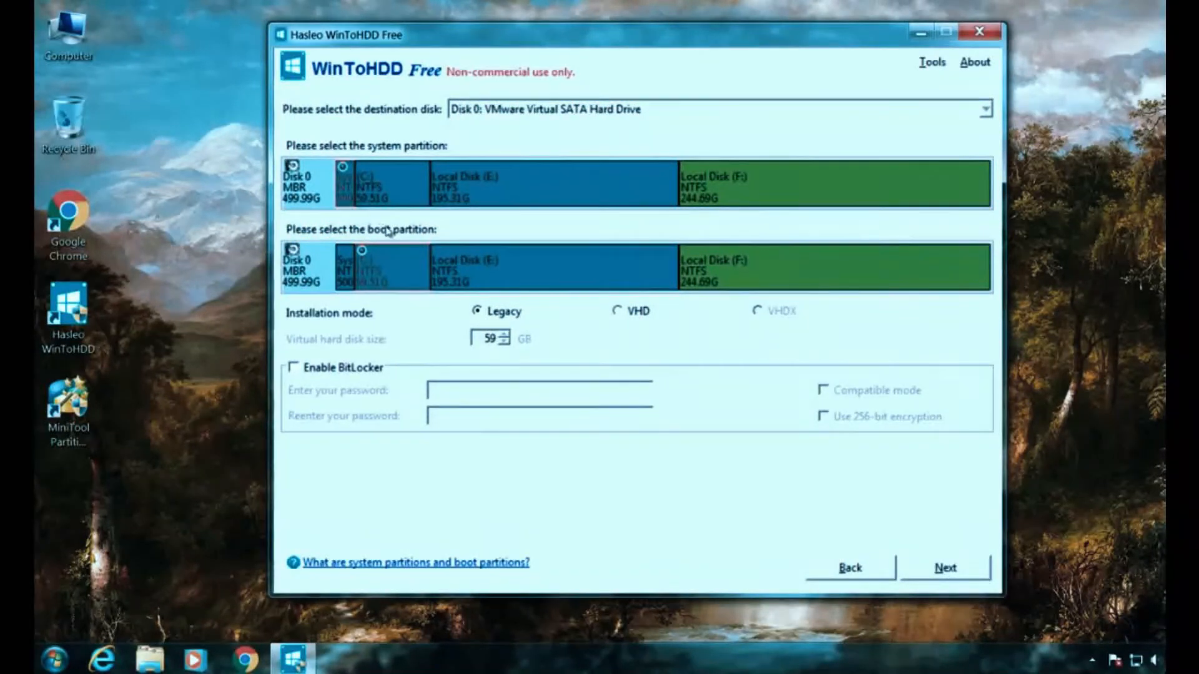
- Keep Disk 0's system and boot partitions, build the WinPE image, and accept the wipe warning
click(964, 580)
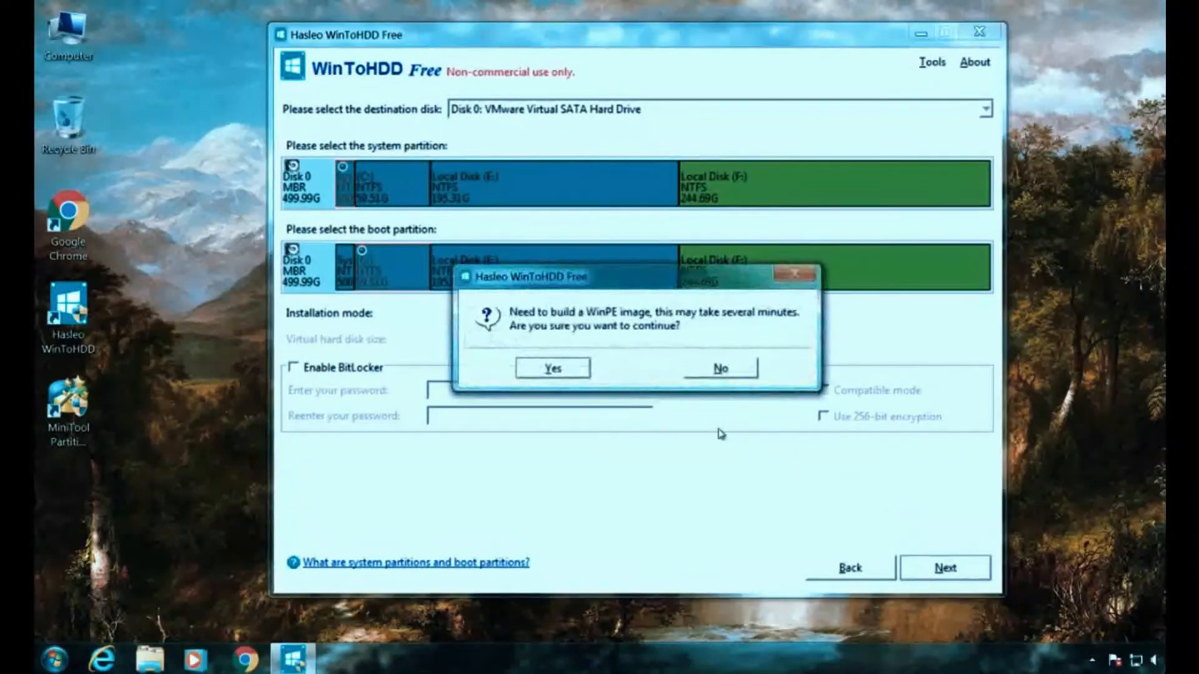
click(553, 369)
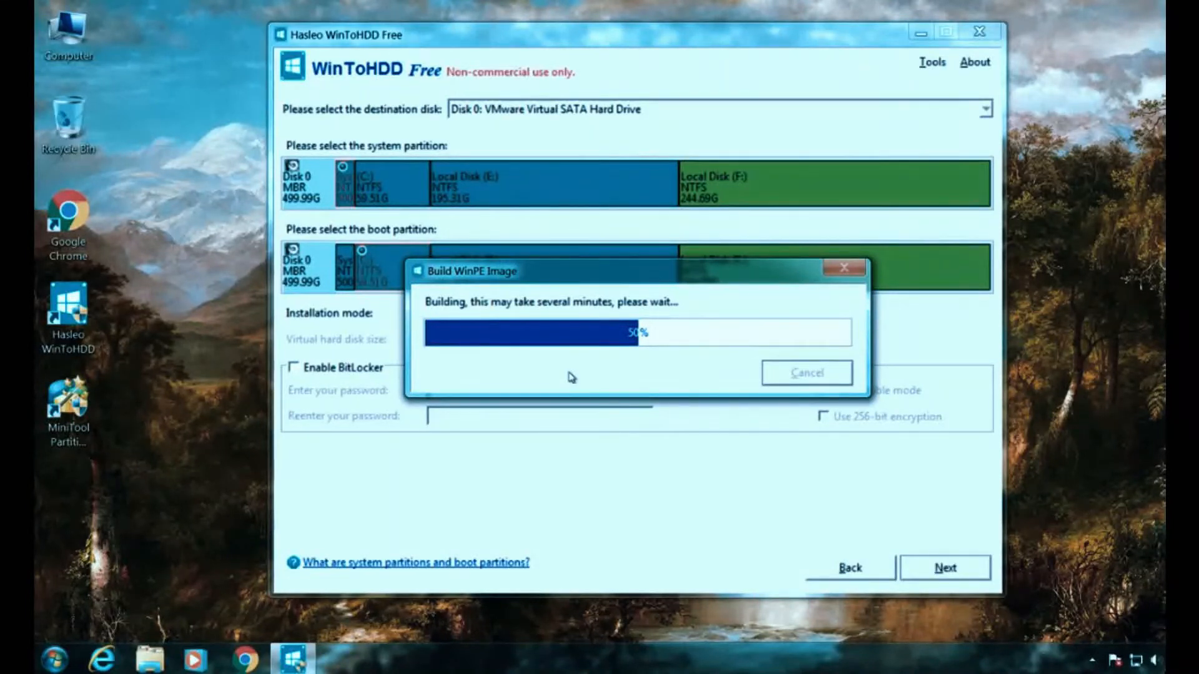
drag(201, 87, 38, 451)
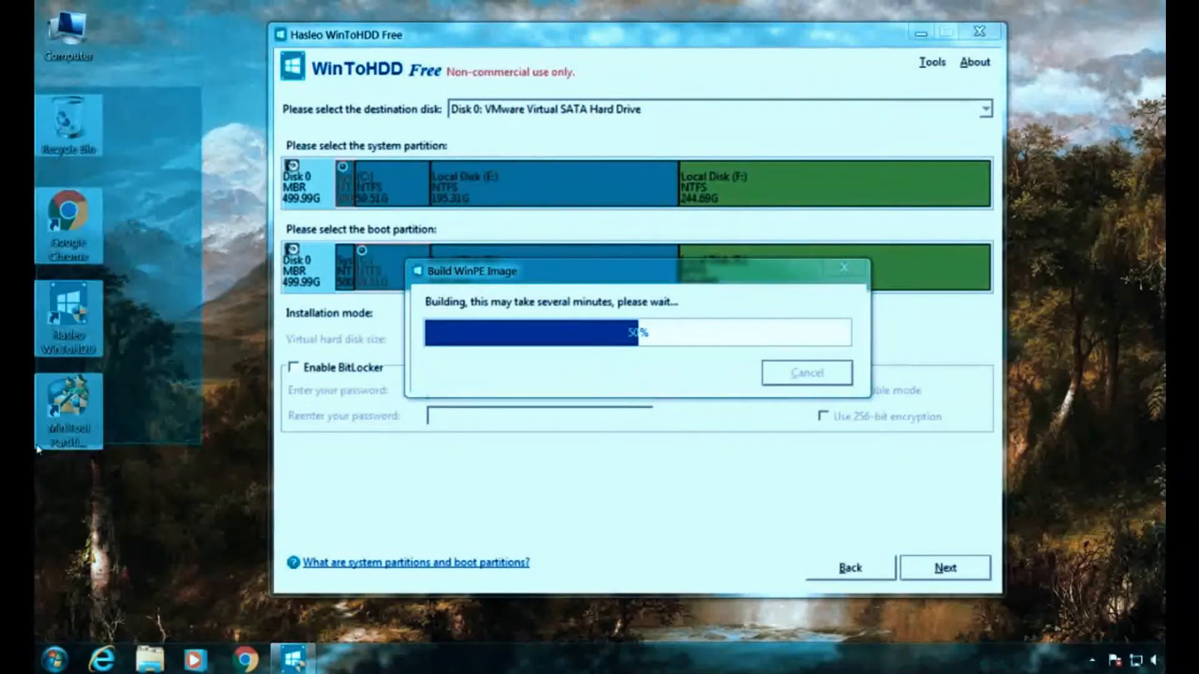
drag(37, 450, 37, 450)
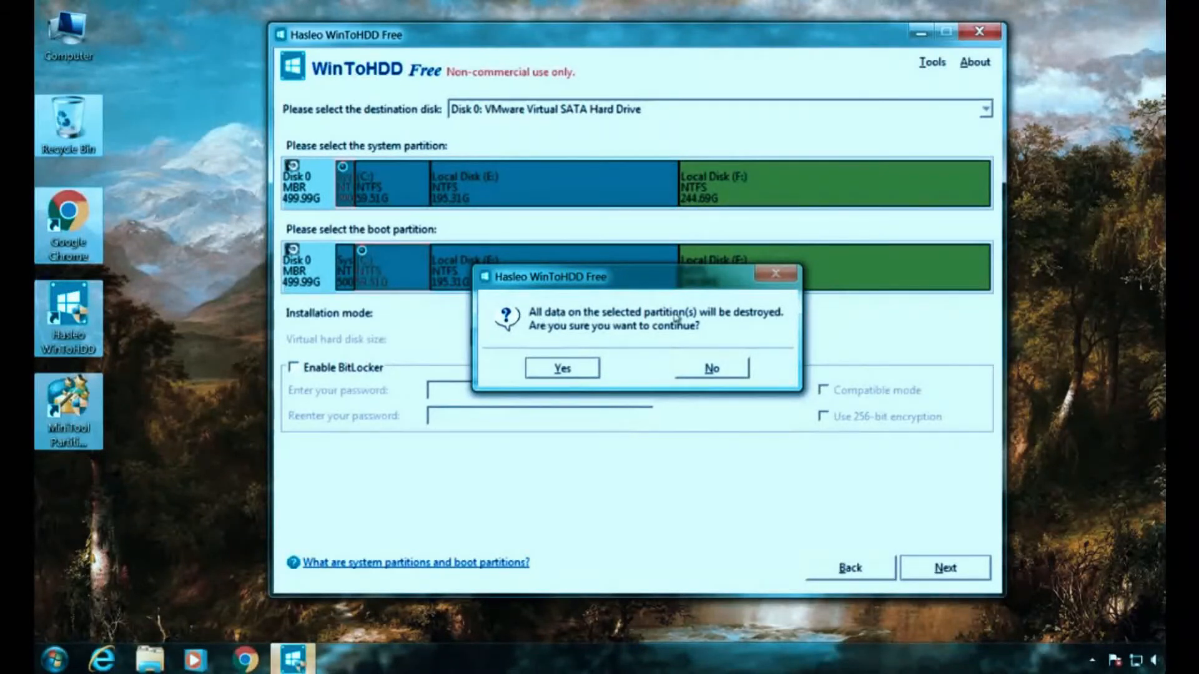
click(588, 370)
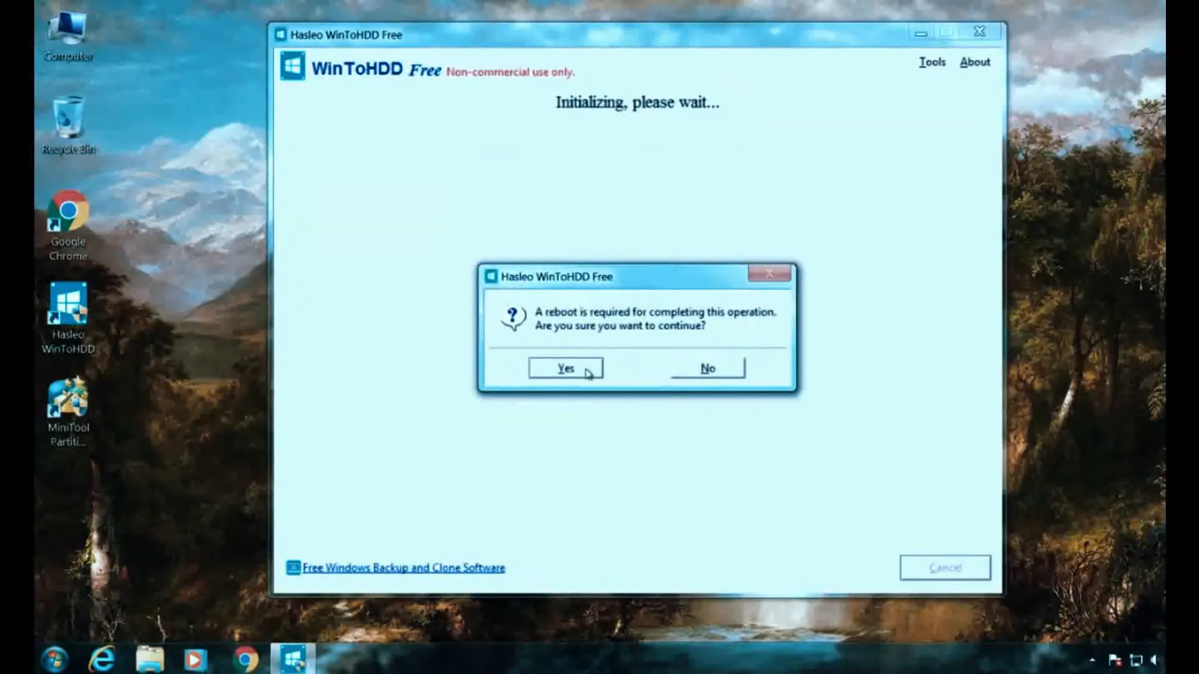
- Confirm the required reboot so the PC restarts into Windows Setup
click(589, 370)
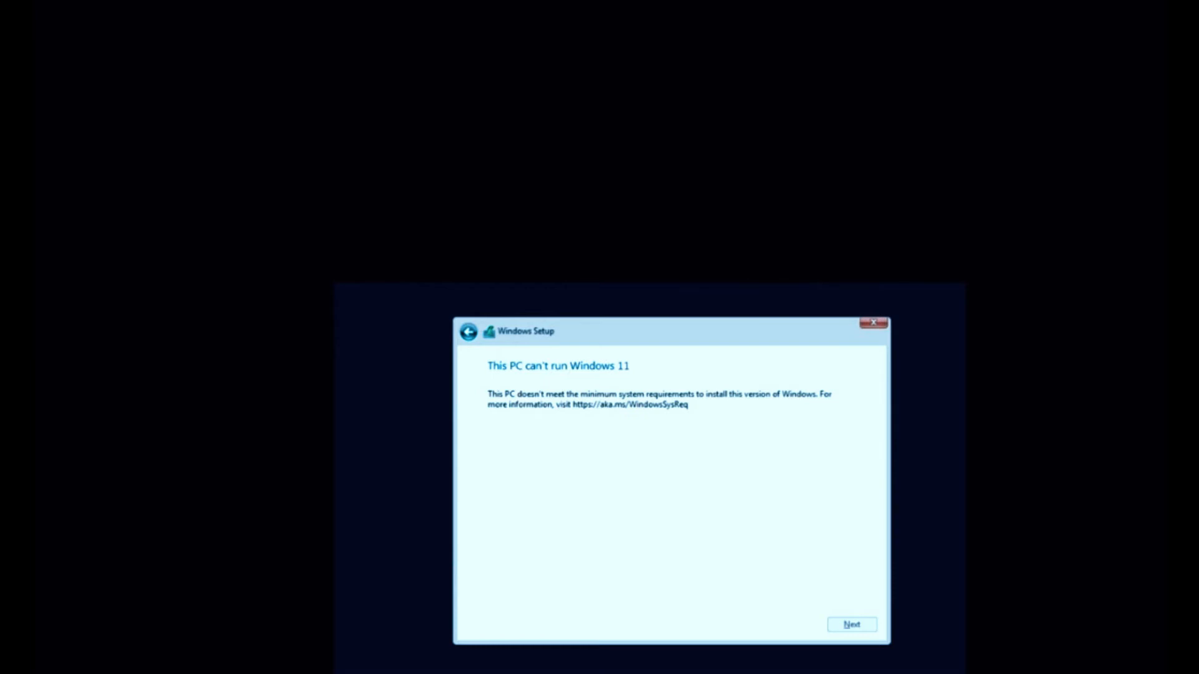
- Continue past the 'This PC can't run Windows 11' warning to the country or region page
key(Return)
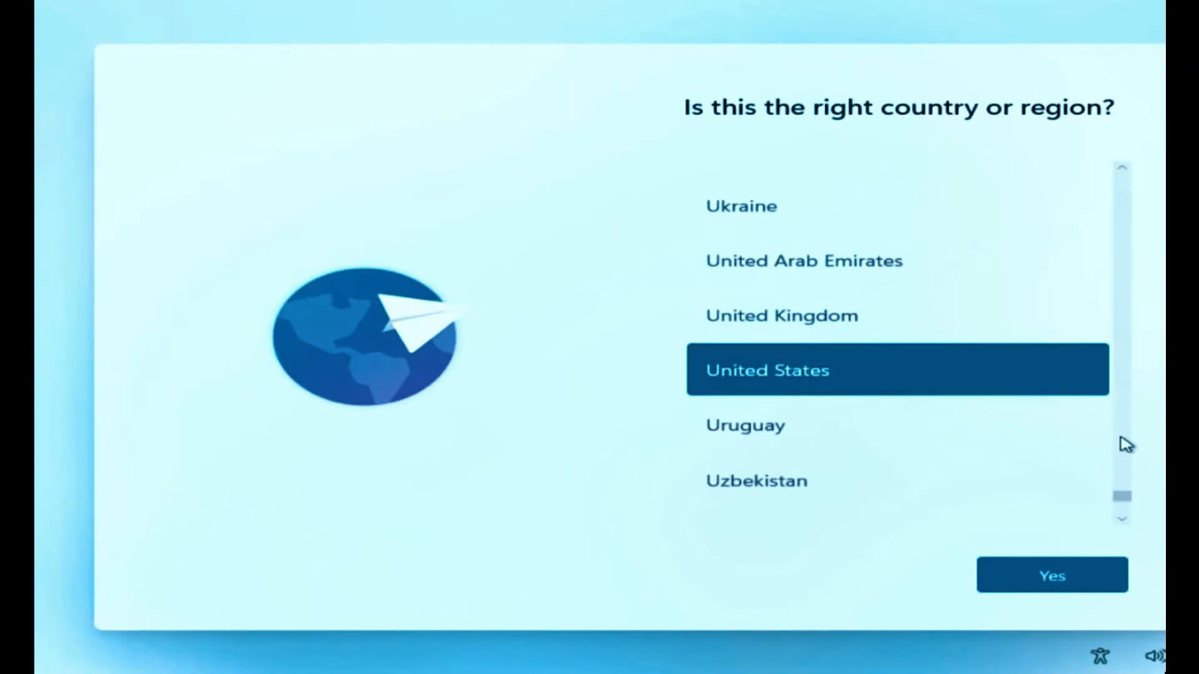
- Set the region to India and the English (India) keyboard, skip a second layout, and accept the license
drag(1119, 496, 1109, 321)
click(801, 275)
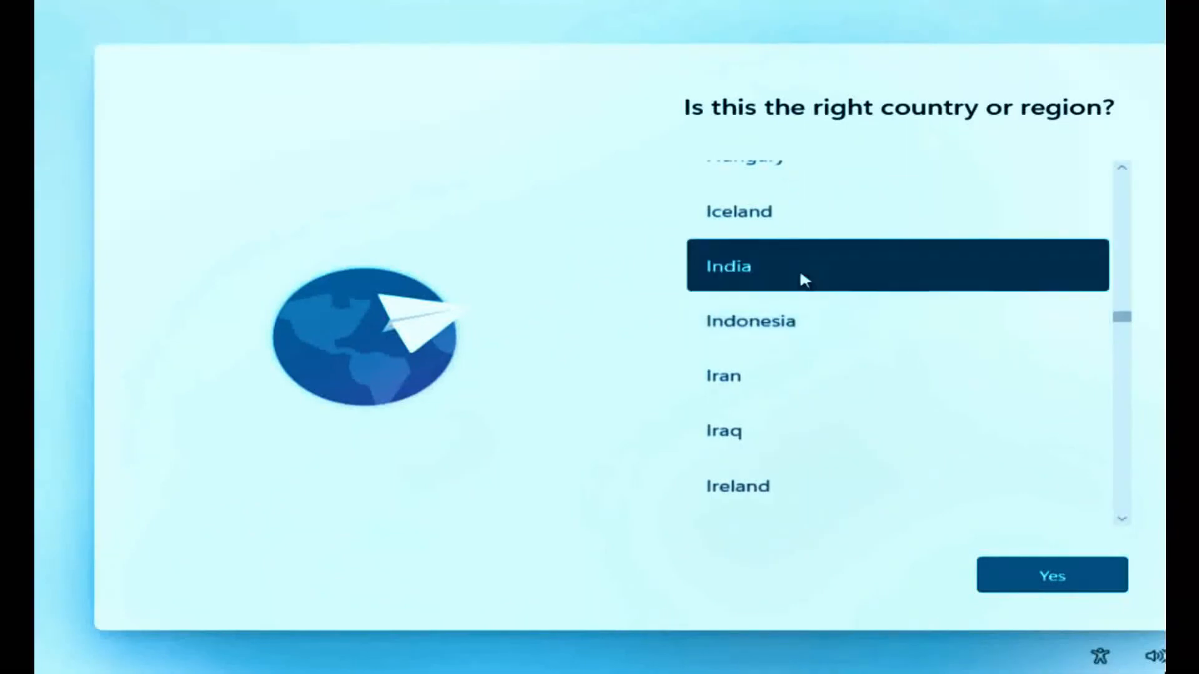
click(1068, 585)
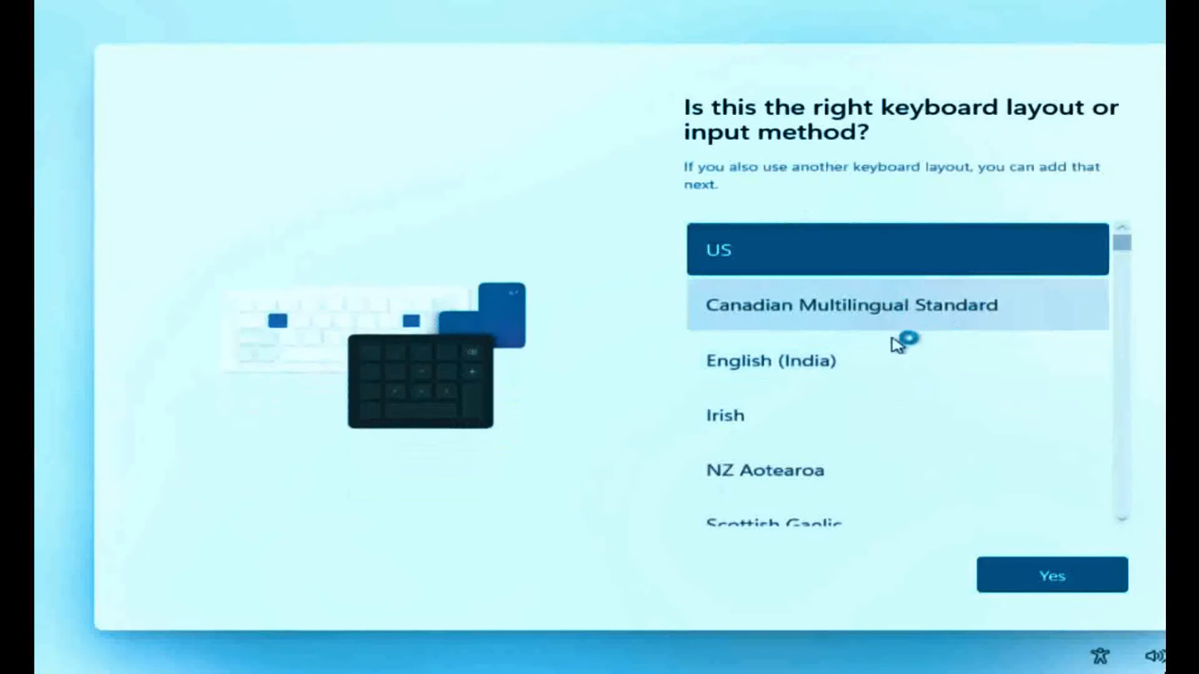
click(875, 349)
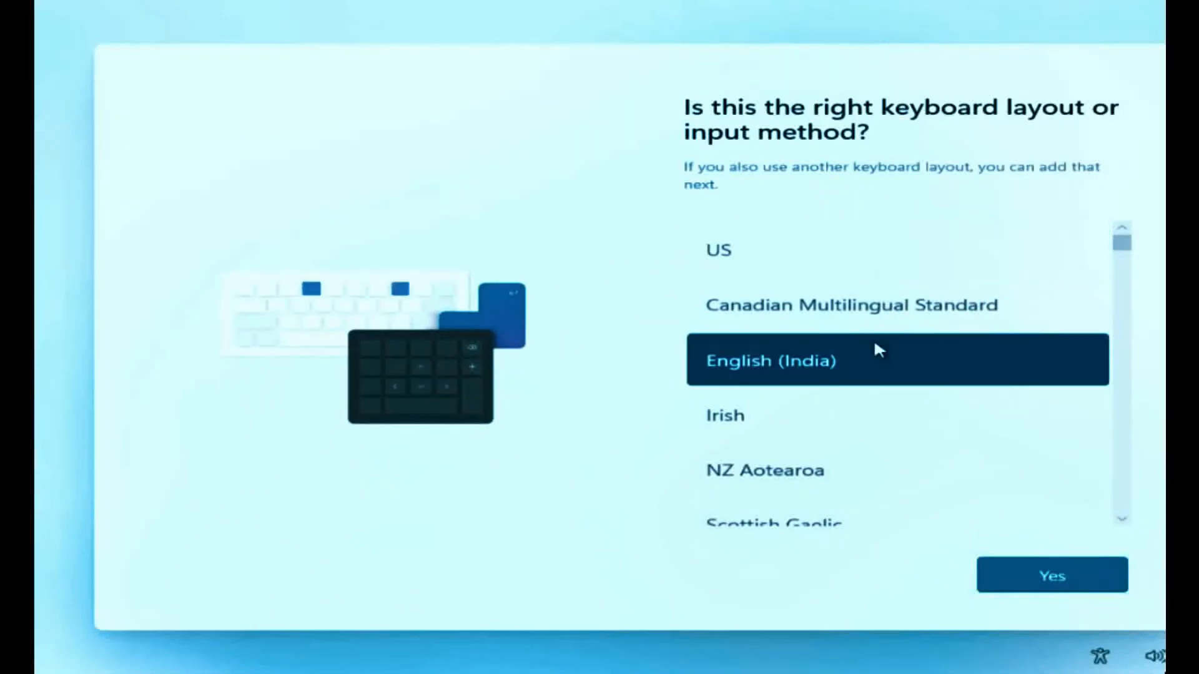
click(1075, 577)
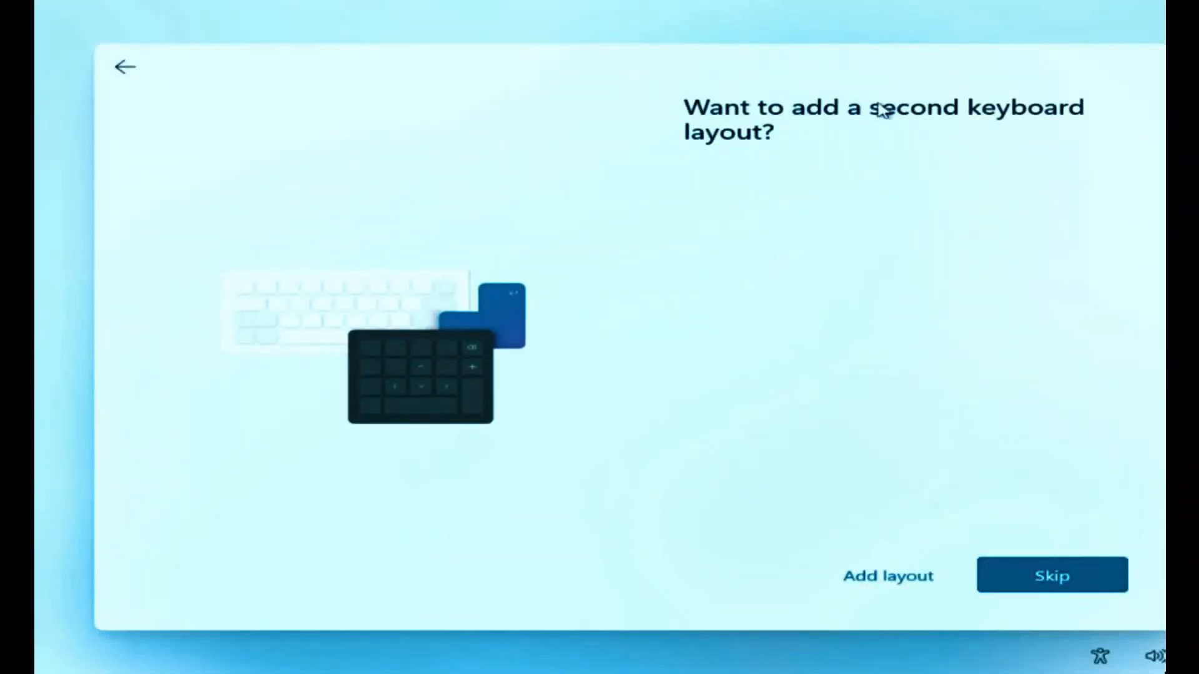
click(1016, 586)
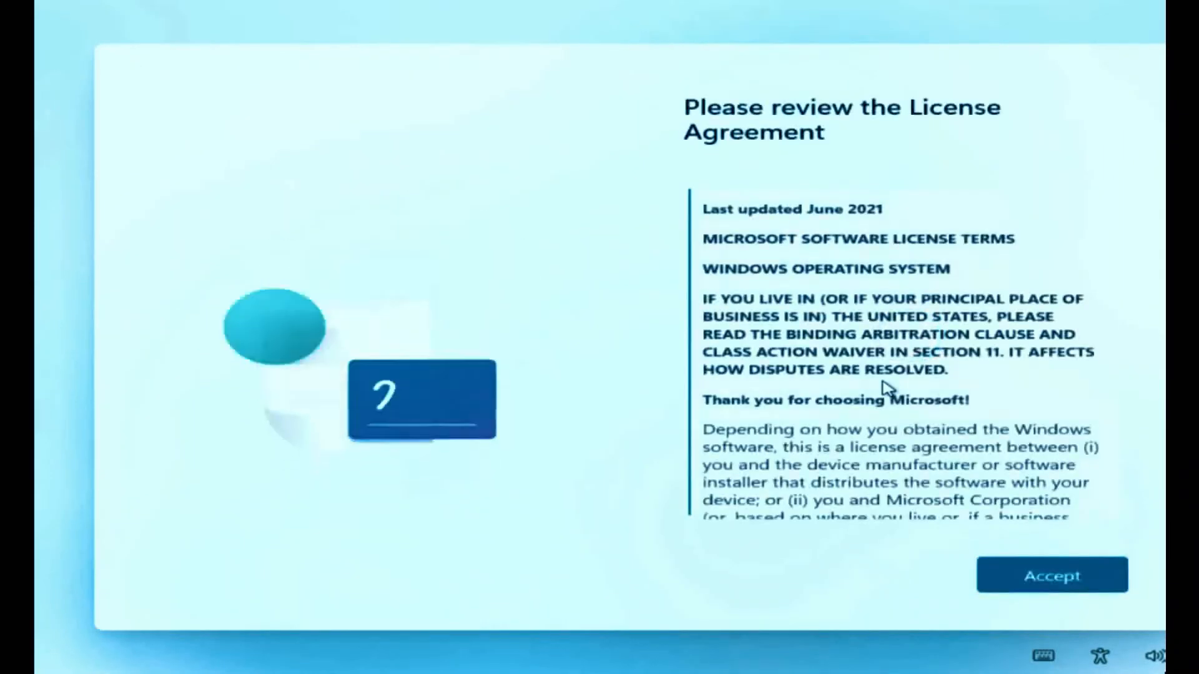
click(1043, 594)
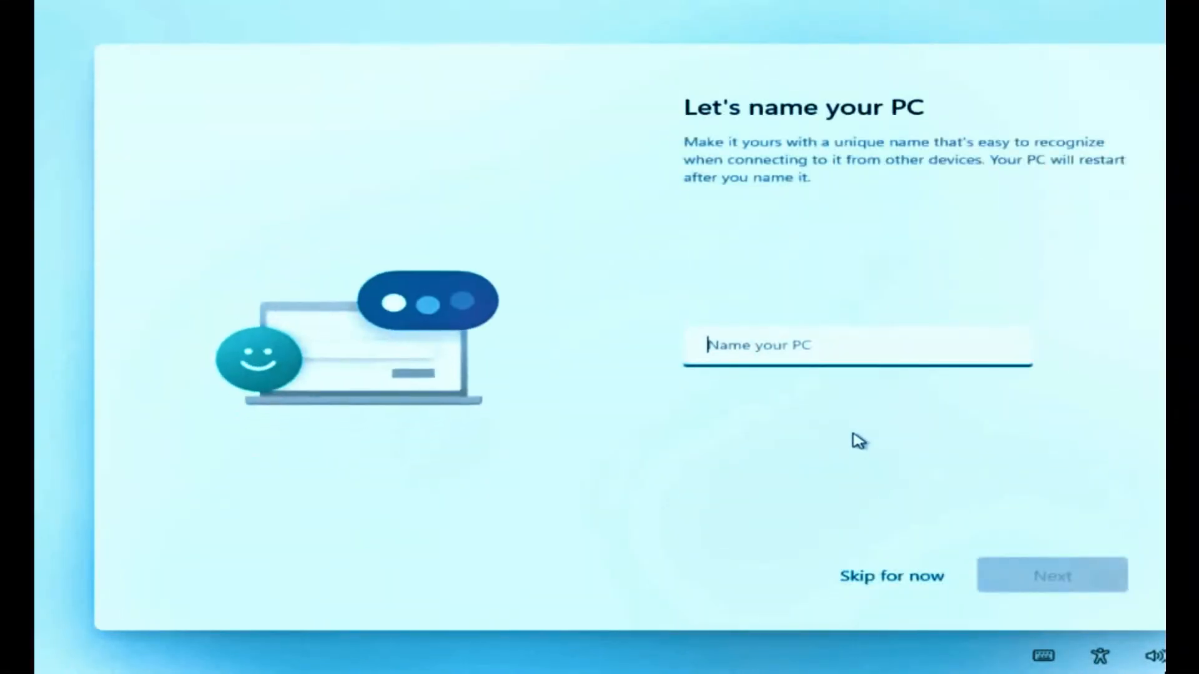
- Name the PC and create a sign-in PIN, entering and confirming it
text(JagatGyan)
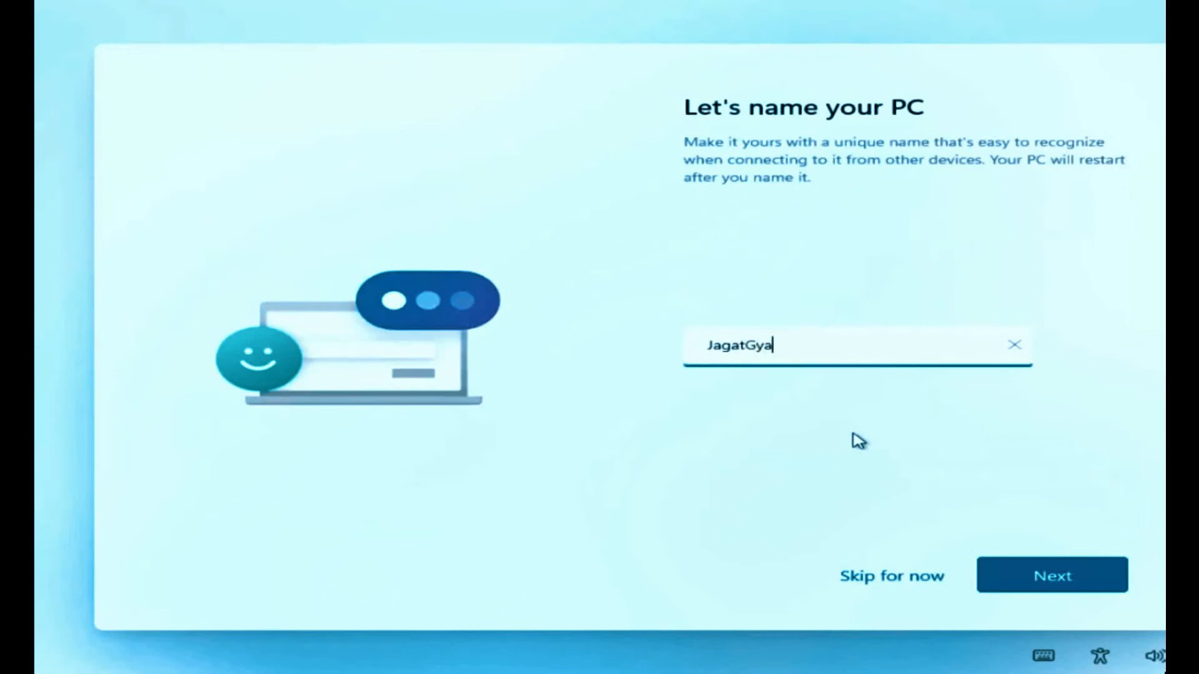
click(1031, 573)
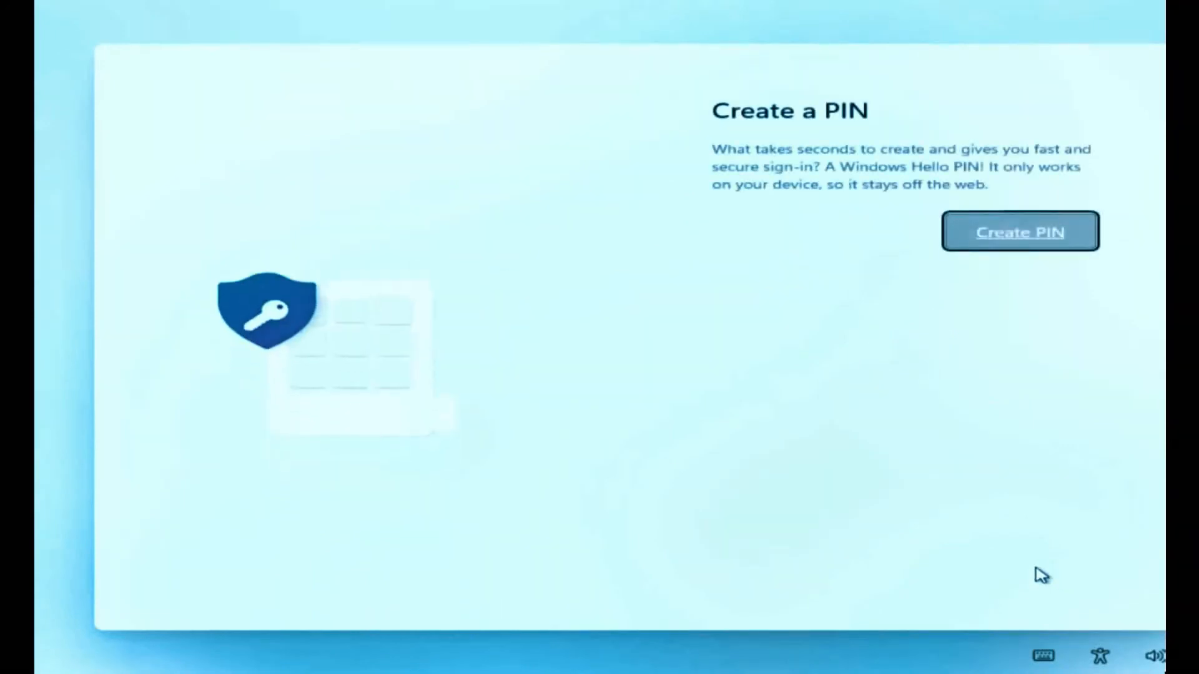
click(1046, 248)
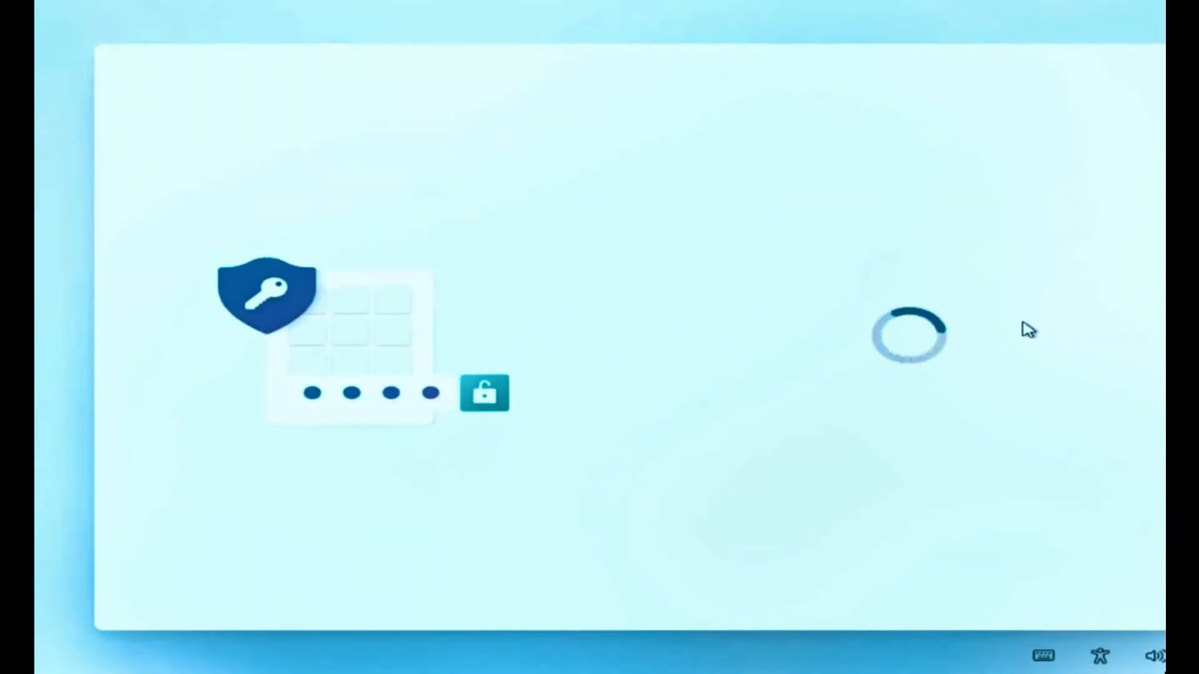
text(1)
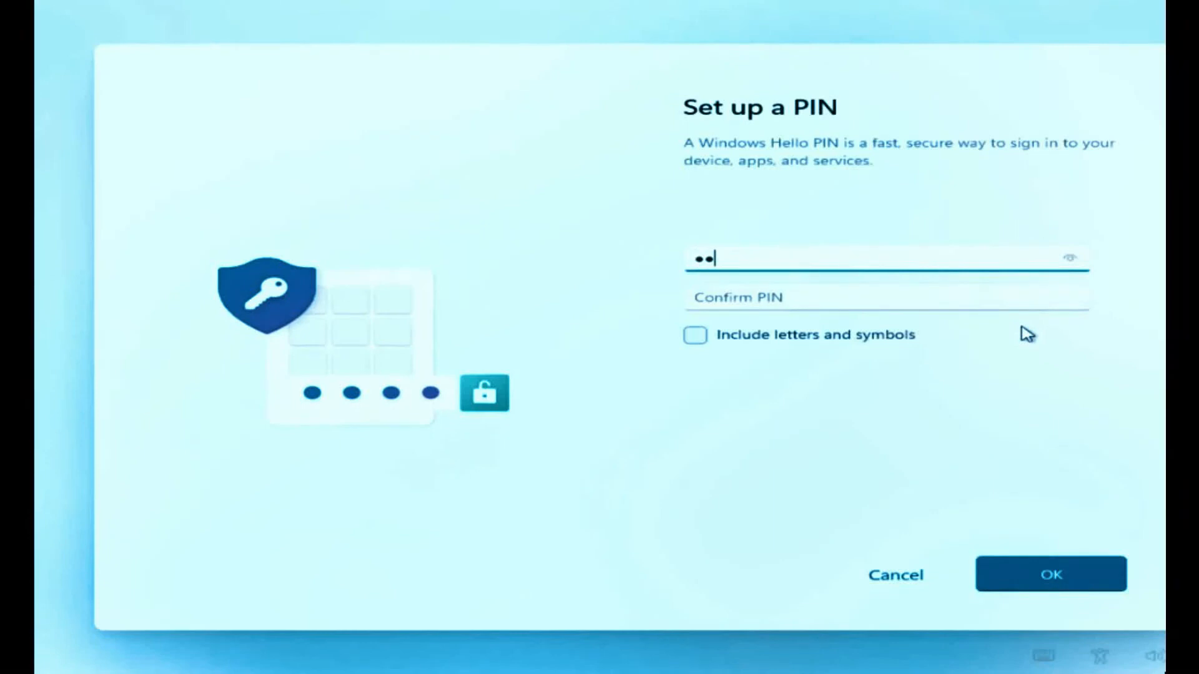
click(985, 296)
text(12)
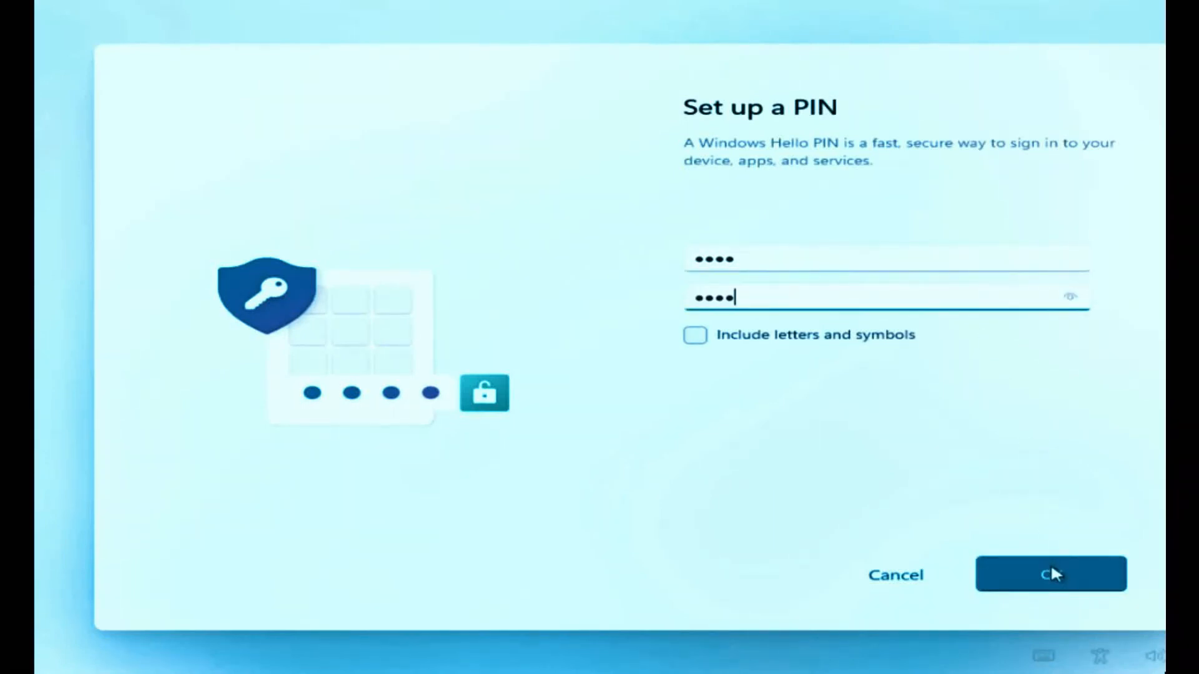
click(1050, 563)
- Turn off location, Find my device, inking and typing, tailored experiences and advertising ID; diagnostics Required only
click(715, 332)
click(715, 437)
scroll(718, 406, down, 5)
click(717, 321)
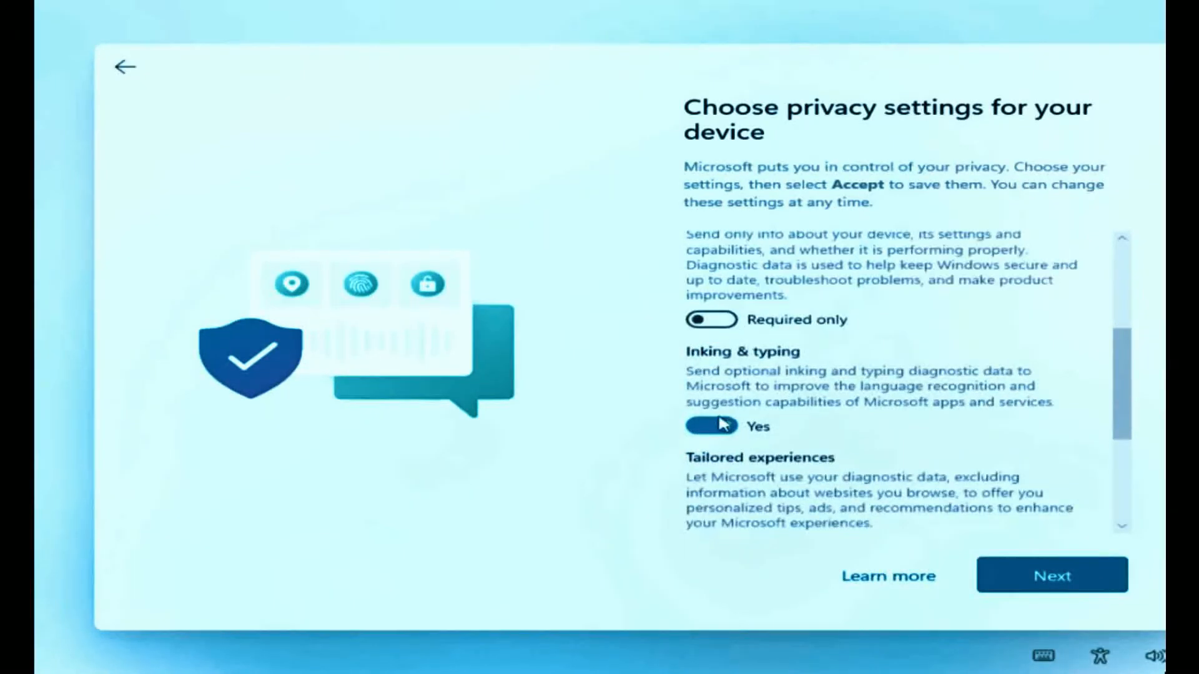
click(717, 428)
scroll(730, 437, down, 3)
click(717, 368)
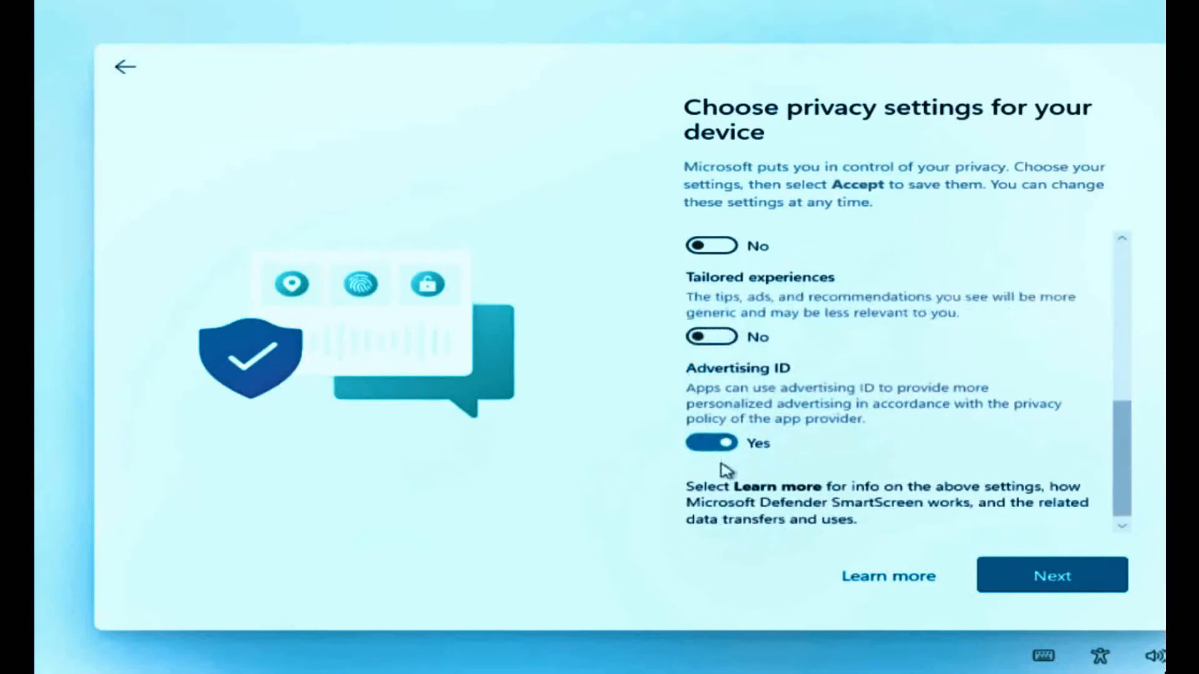
click(723, 441)
click(1009, 564)
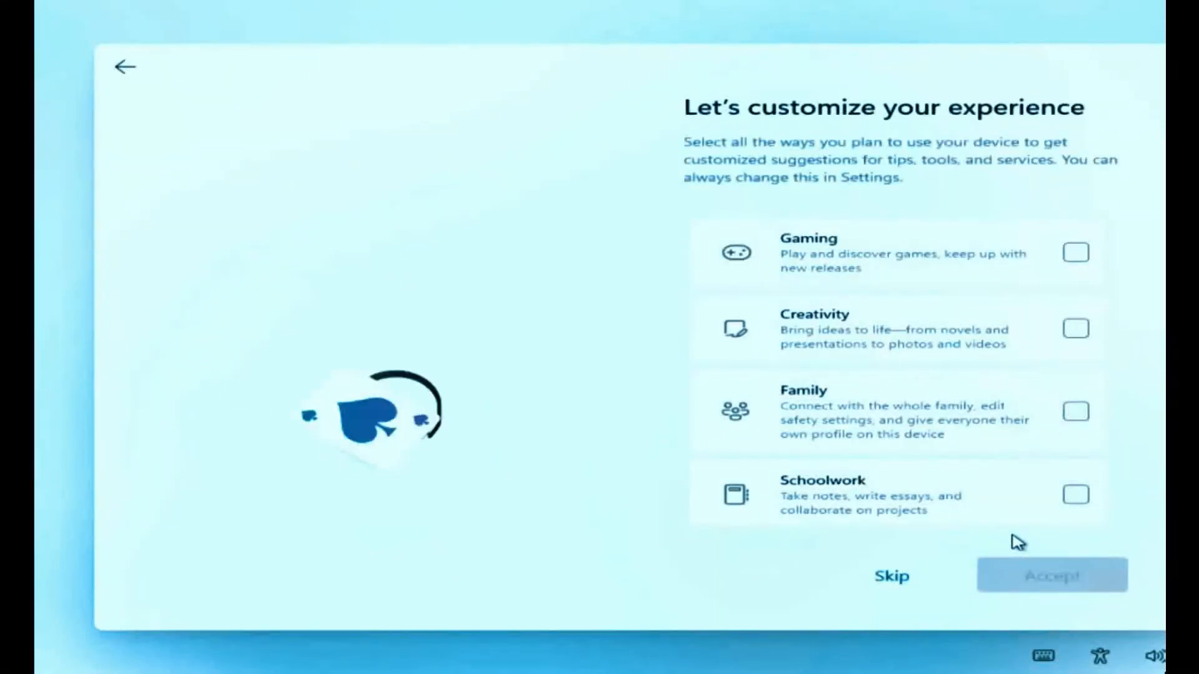
- Select Gaming, Creativity, Family, Schoolwork, Entertainment and Business as planned uses and accept
click(1075, 253)
click(1076, 329)
click(1075, 411)
click(1077, 493)
scroll(1077, 474, down, 3)
click(1077, 411)
click(1077, 486)
click(1073, 576)
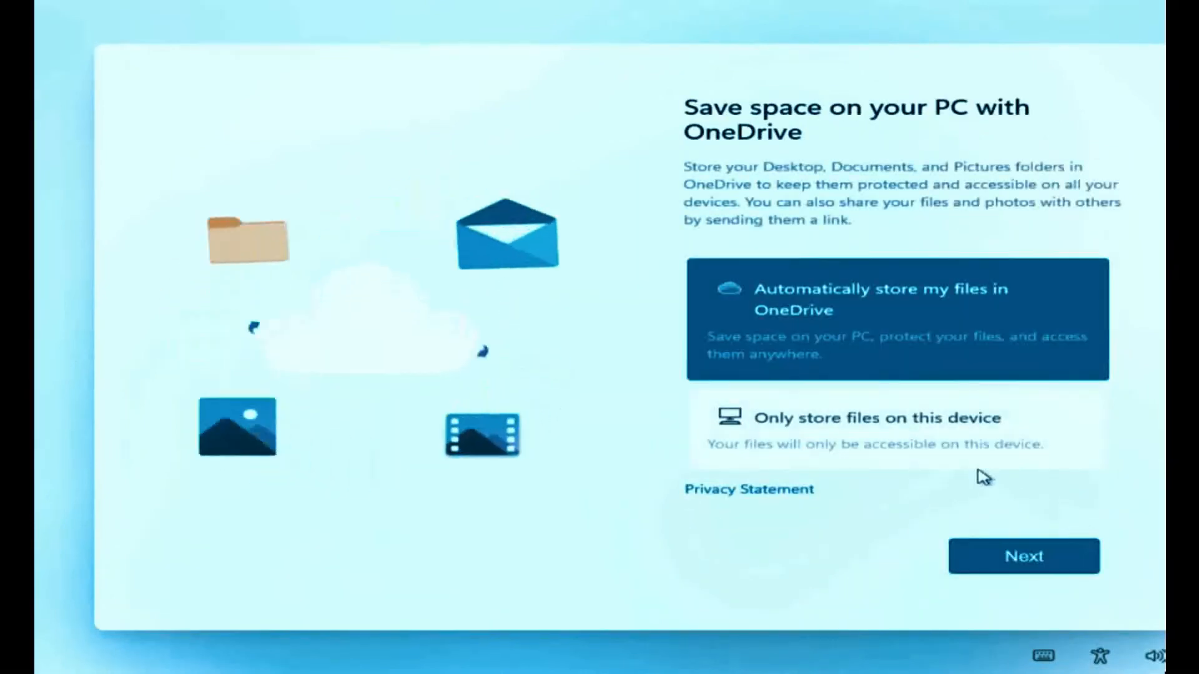
- Keep files stored only on this device and decline the Microsoft 365 and Game Pass offers
click(993, 561)
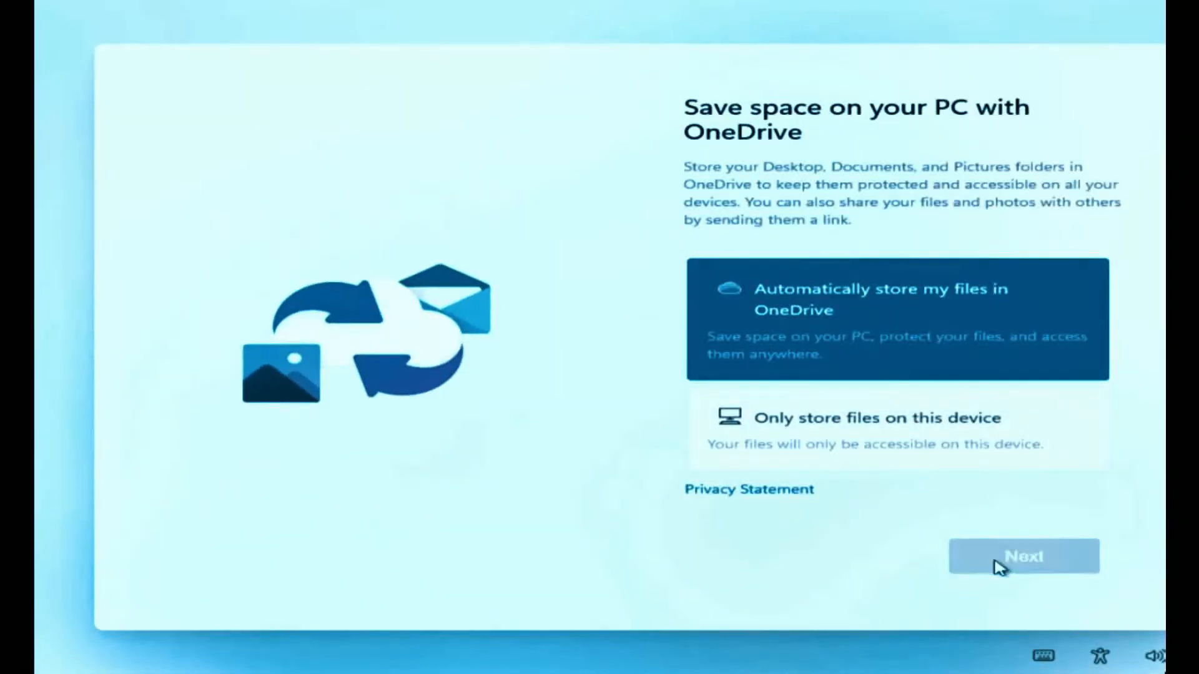
click(927, 417)
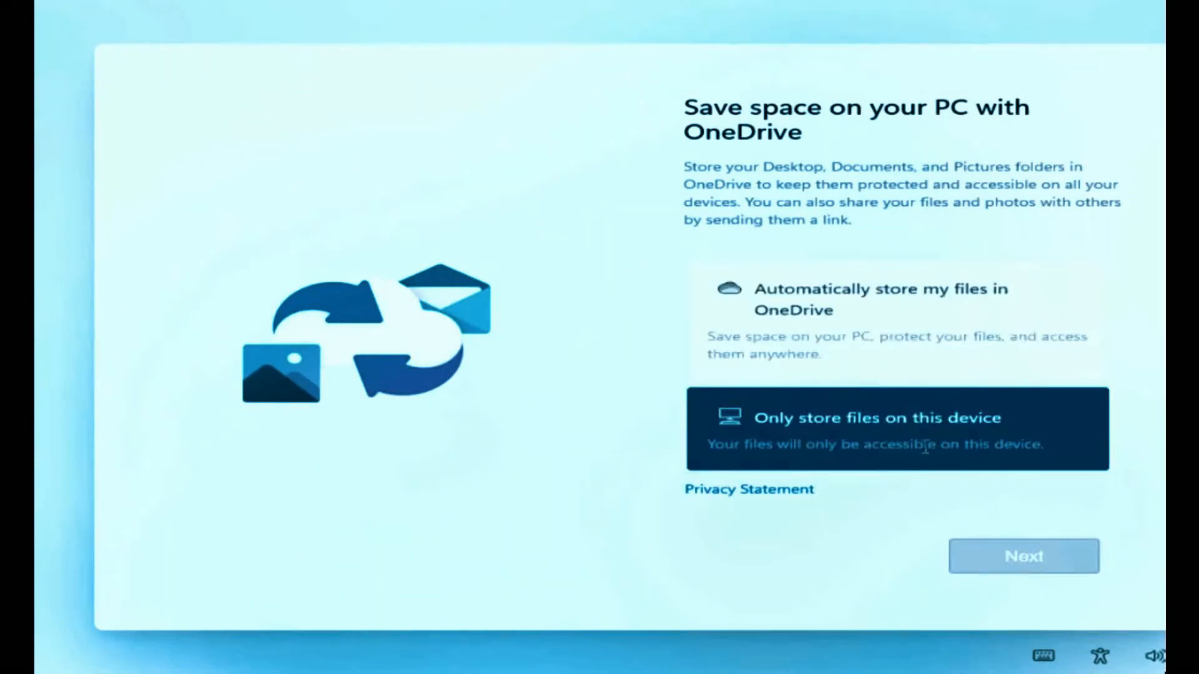
click(1015, 568)
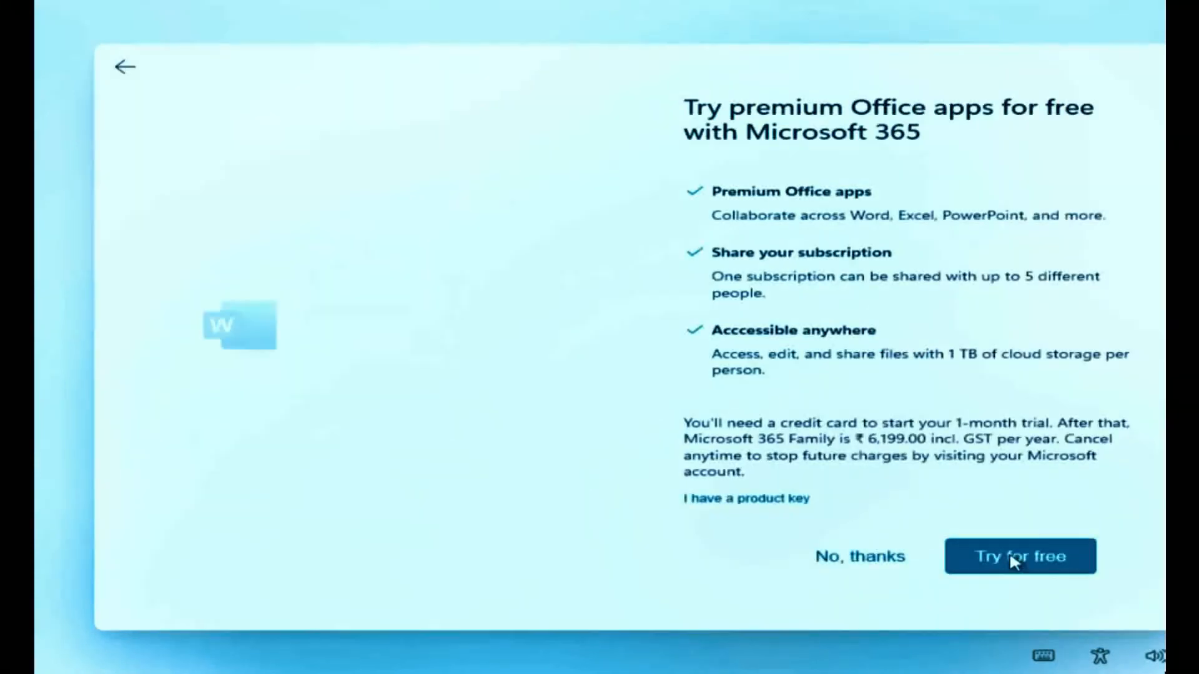
click(888, 557)
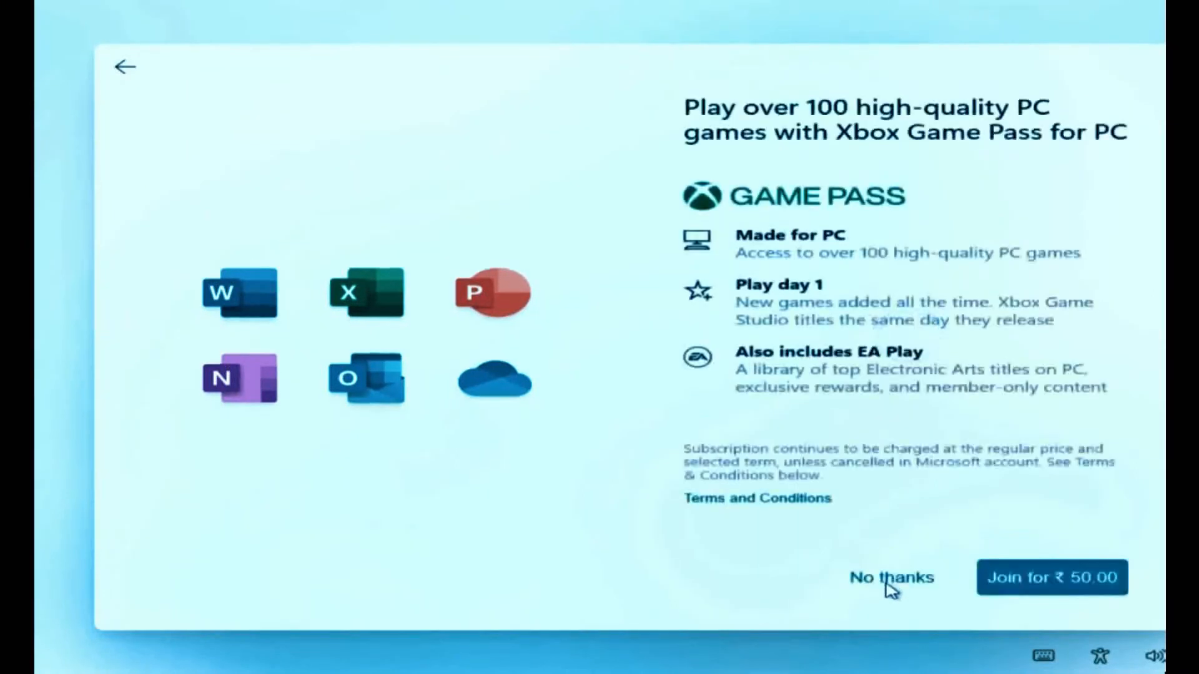
click(909, 578)
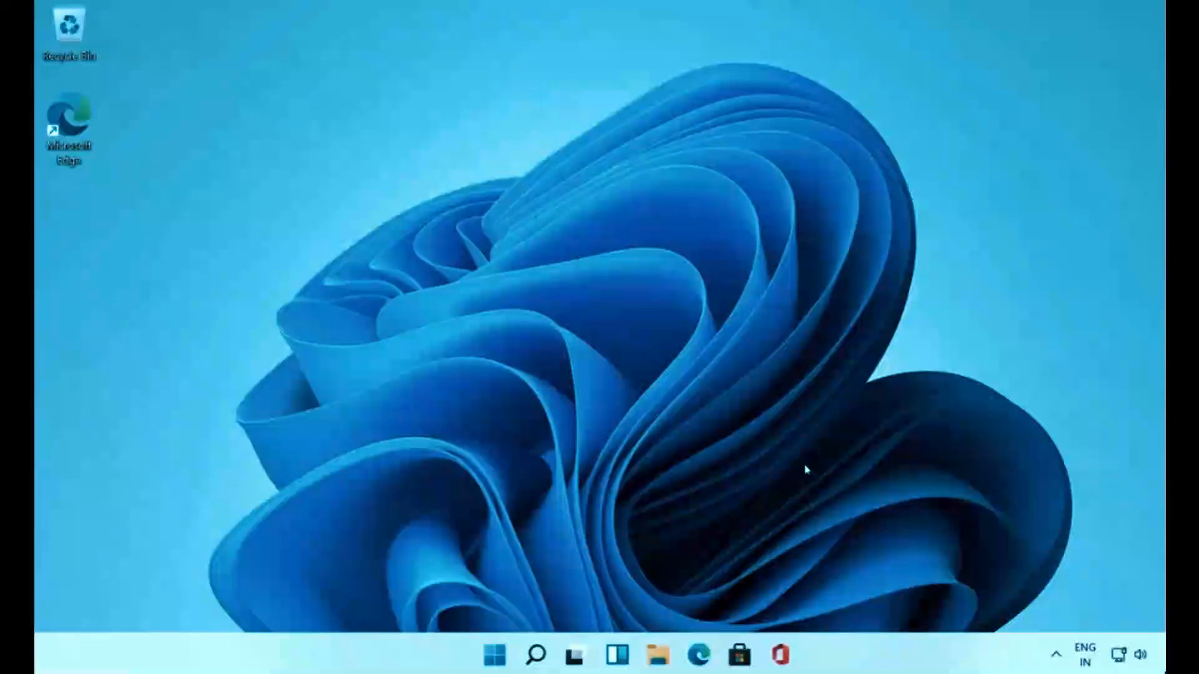
- Search 'compu' from the Start menu and launch Computer Management
click(487, 666)
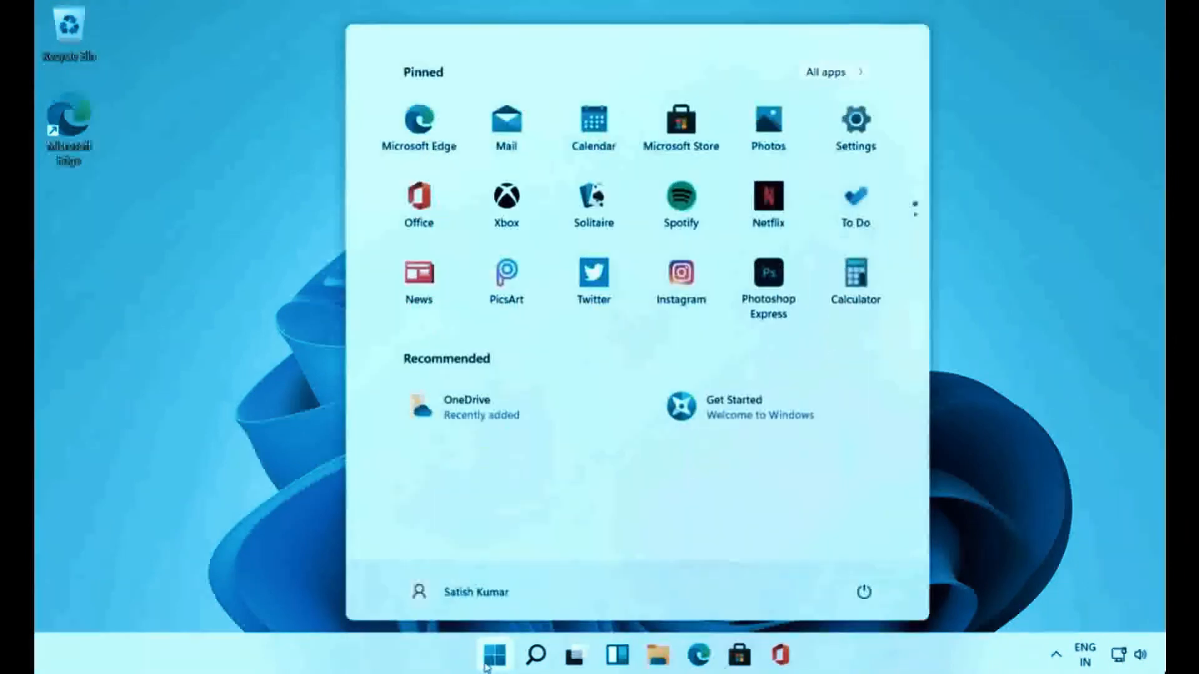
text(compu)
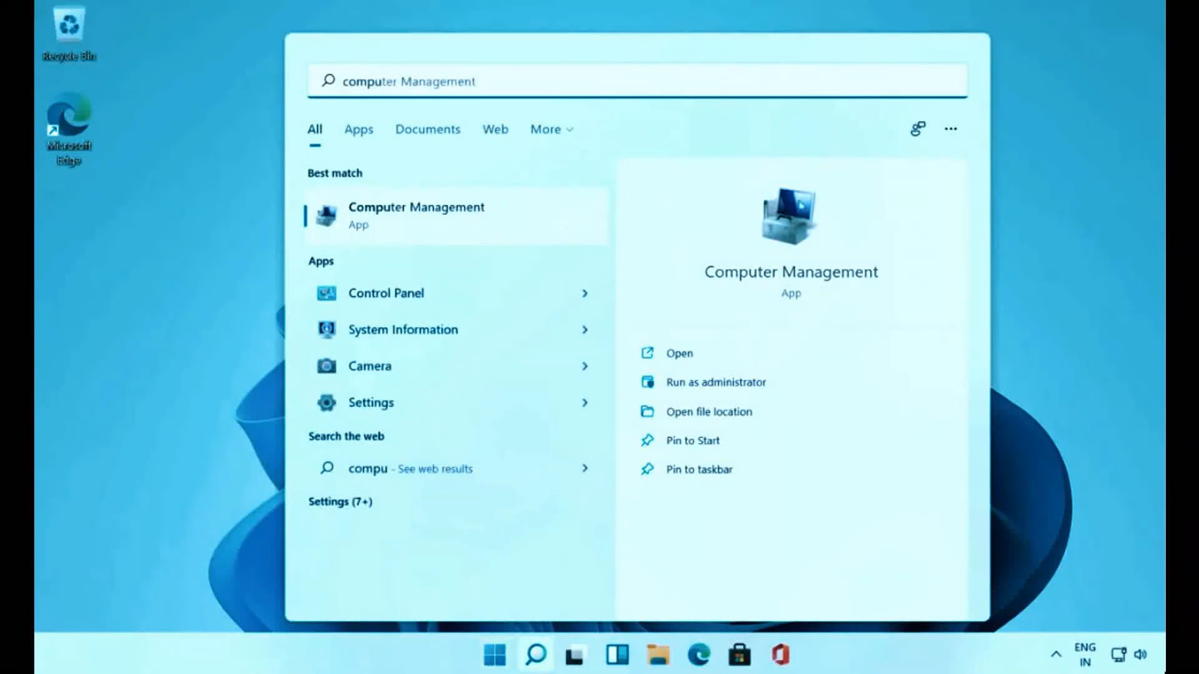
click(795, 225)
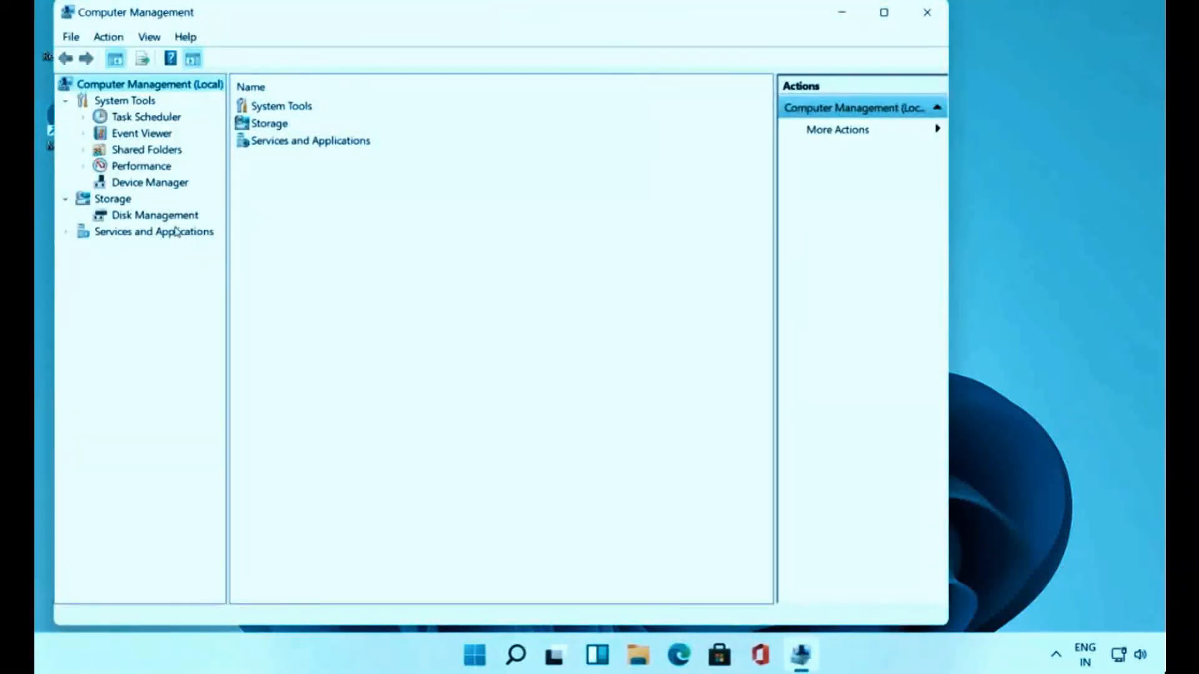
- In Disk Management, check Disk 0's properties and volumes (MBR, WinToHDD C:), then close Computer Management
click(158, 219)
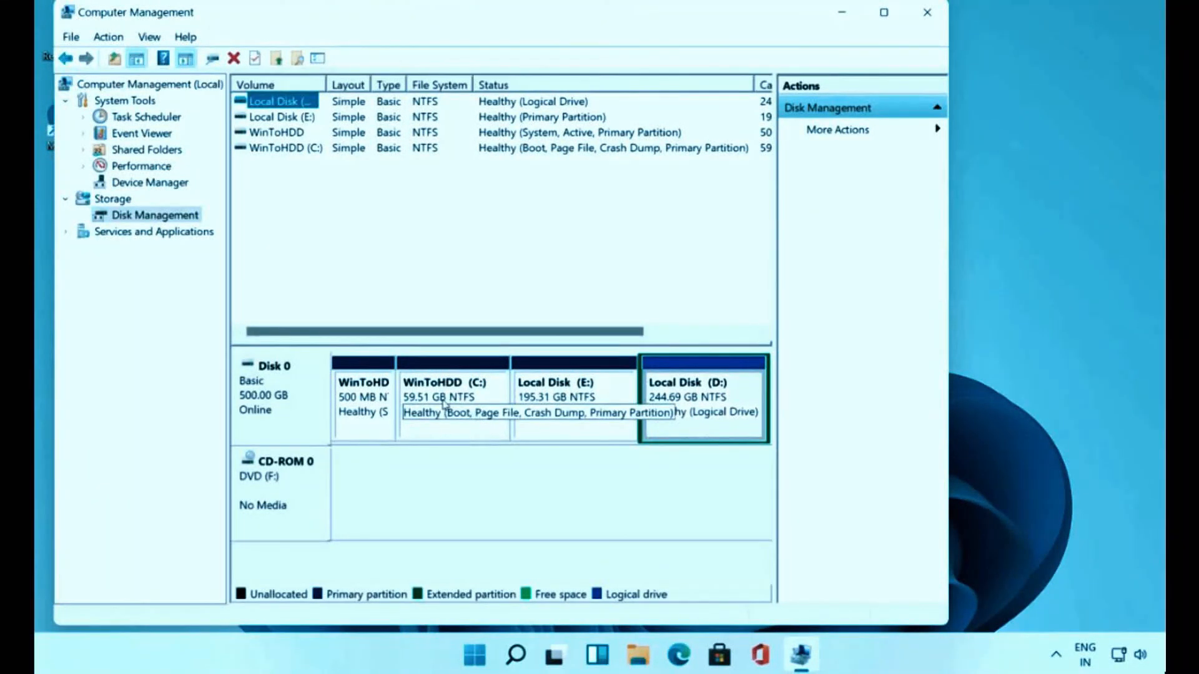
right_click(296, 404)
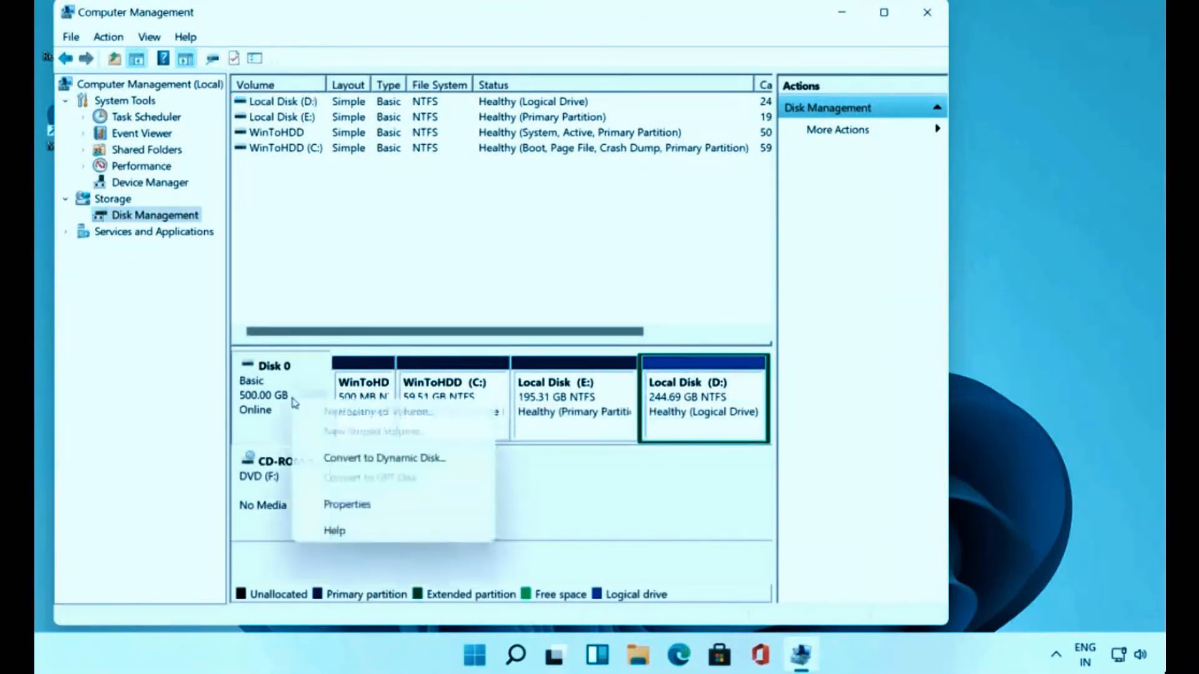
click(368, 505)
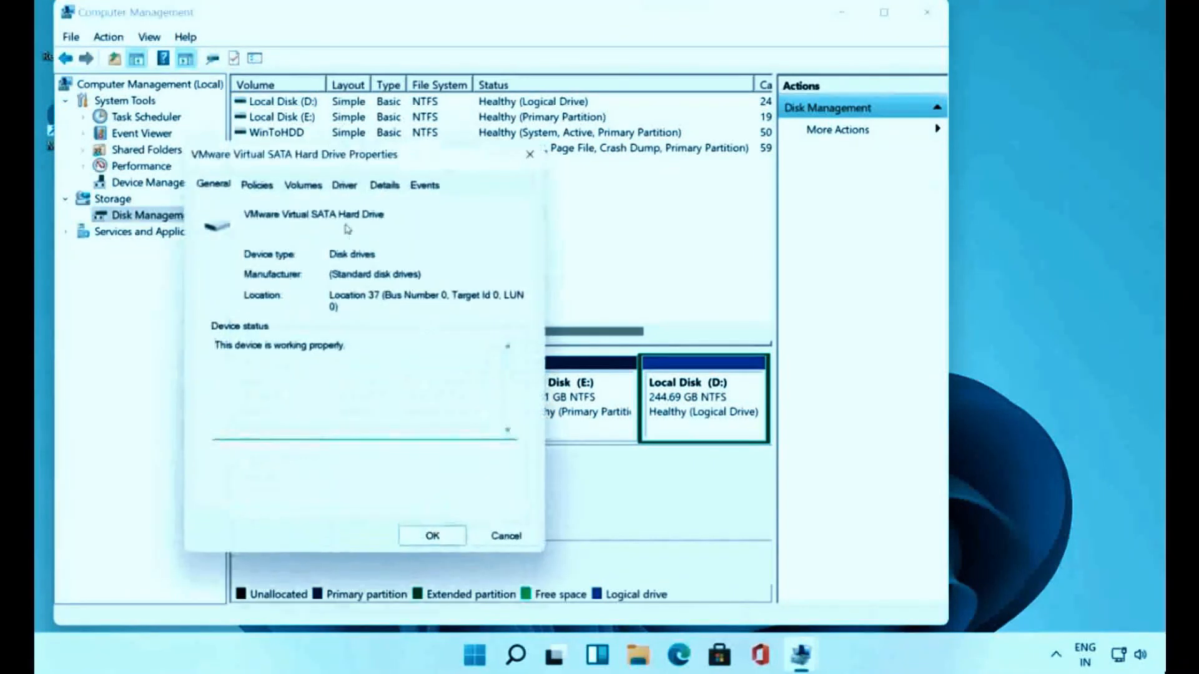
click(305, 188)
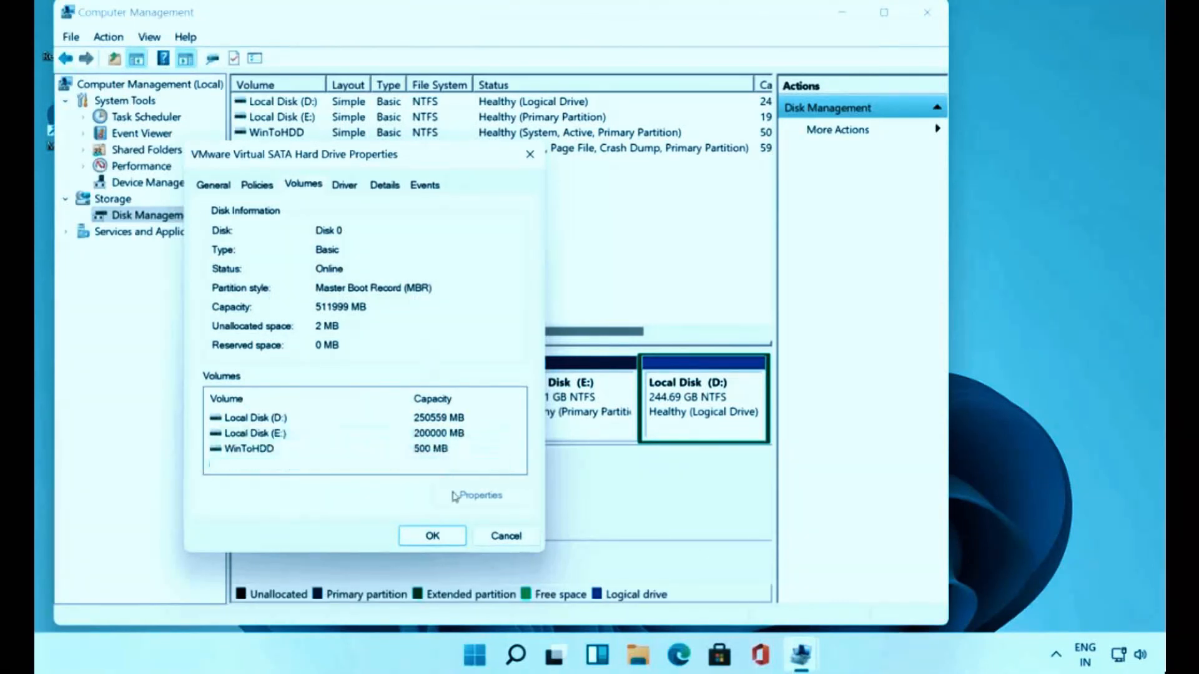
click(433, 535)
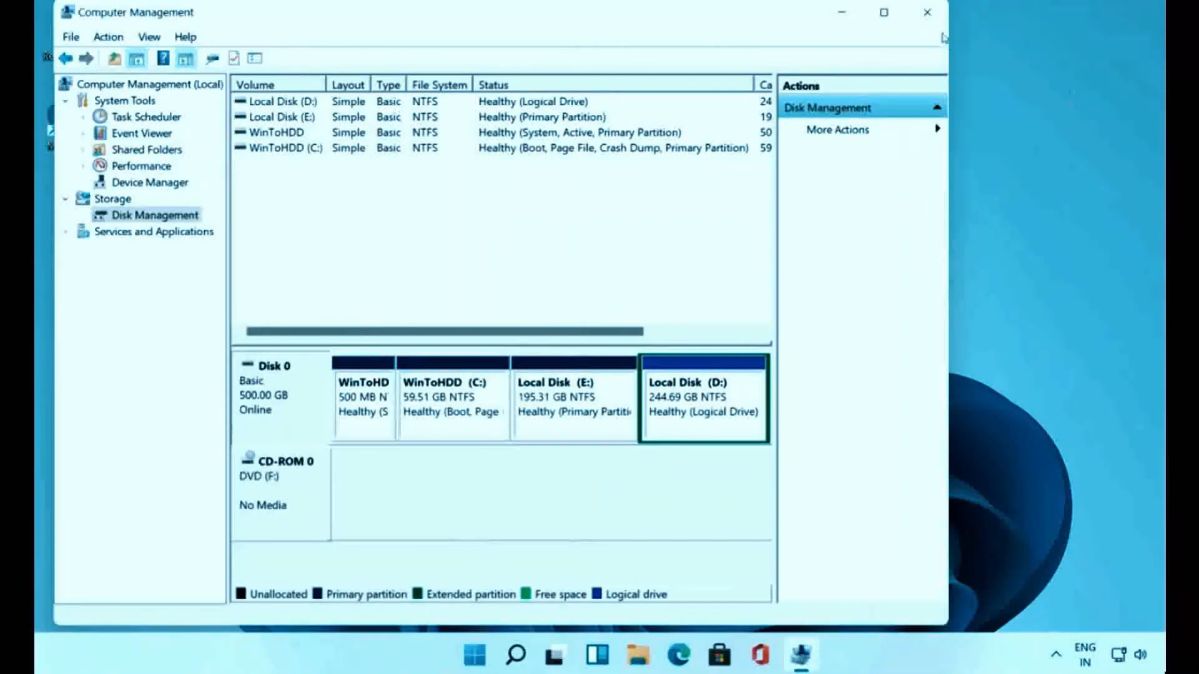
click(926, 12)
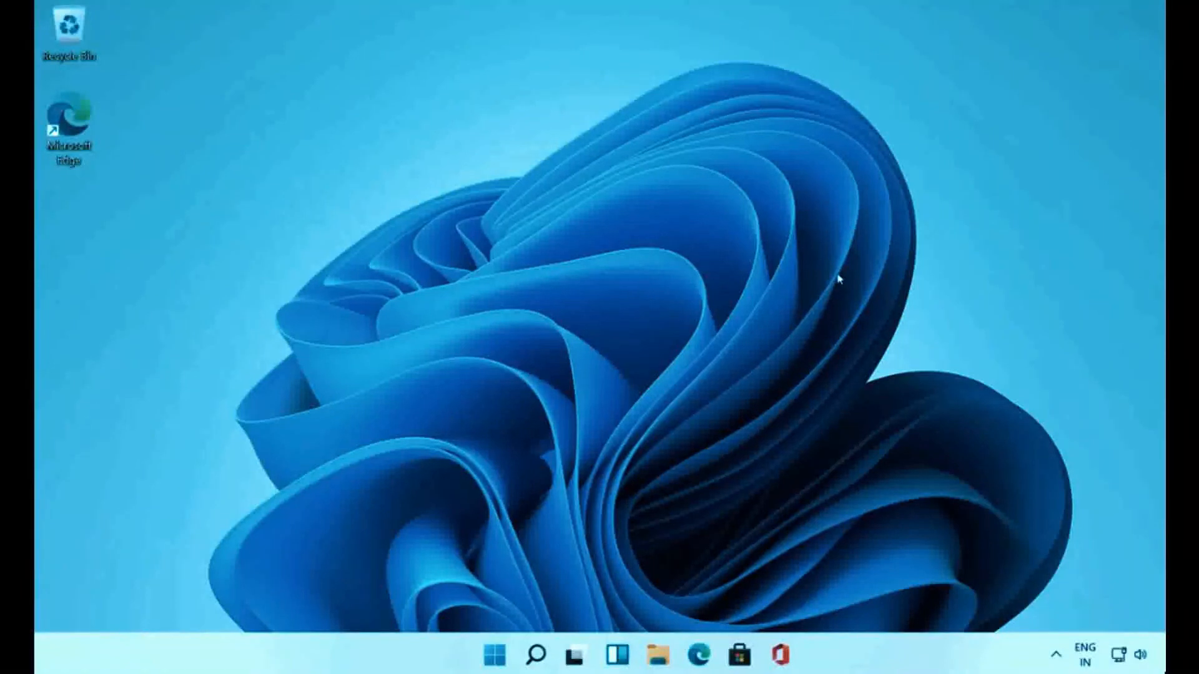
- Run tpm.msc from the Run box to open the TPM Management console
key(super+r)
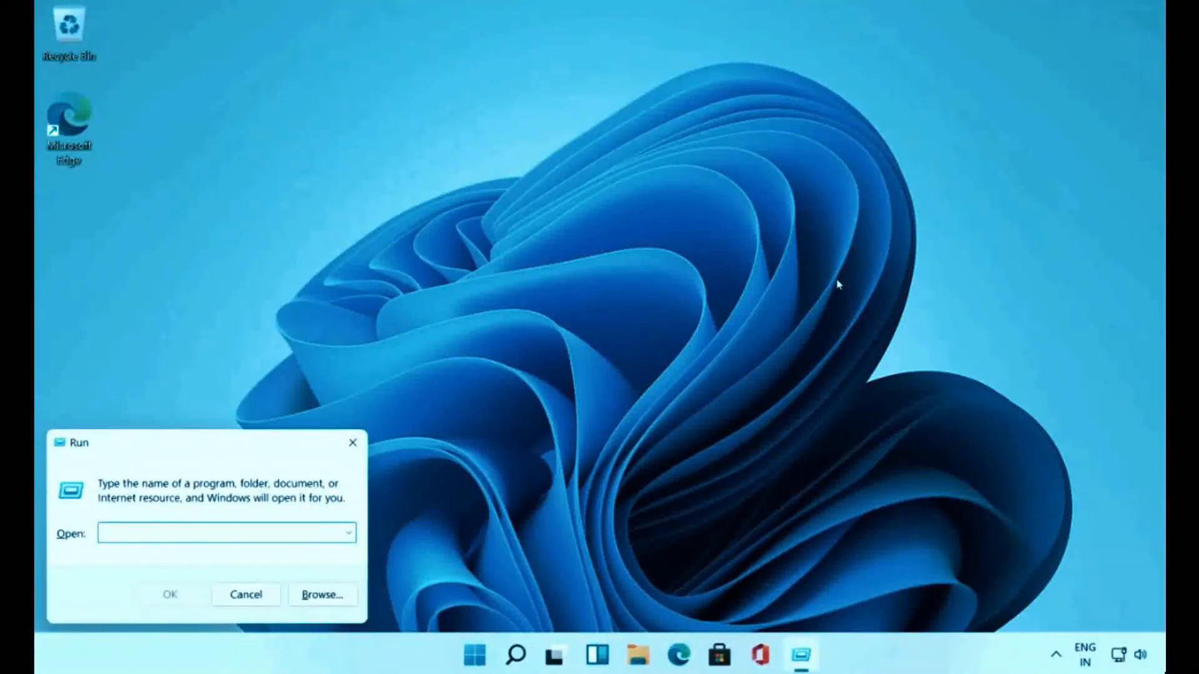
text(tpm.msc)
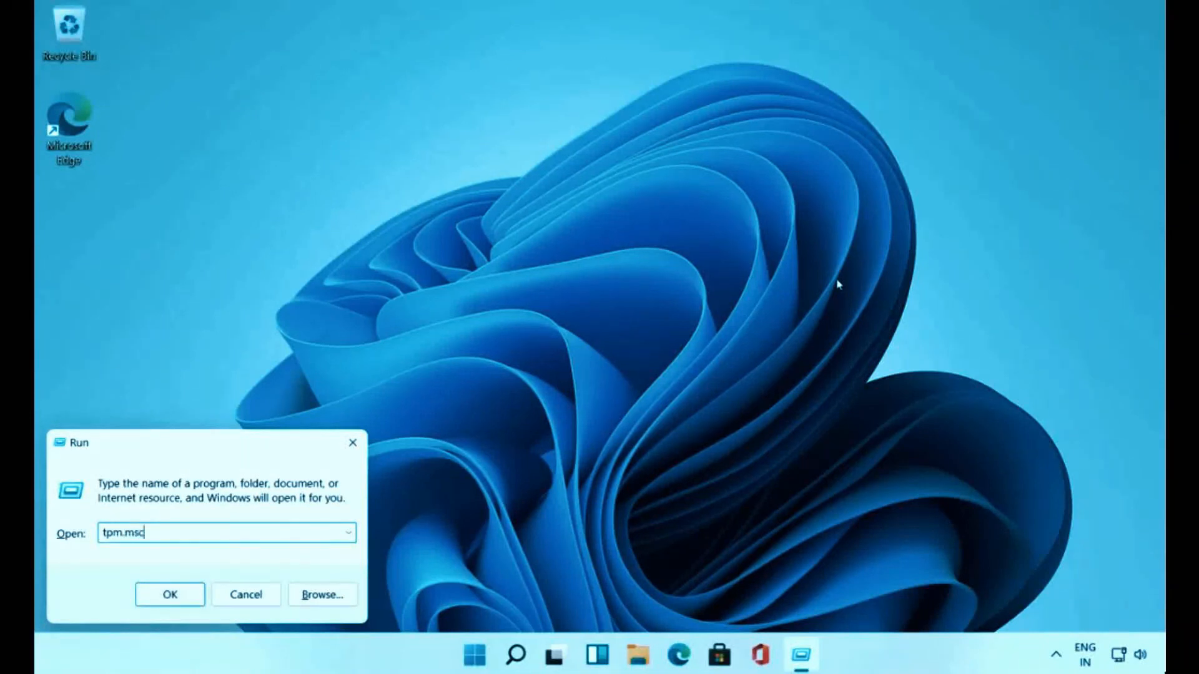
key(Return)
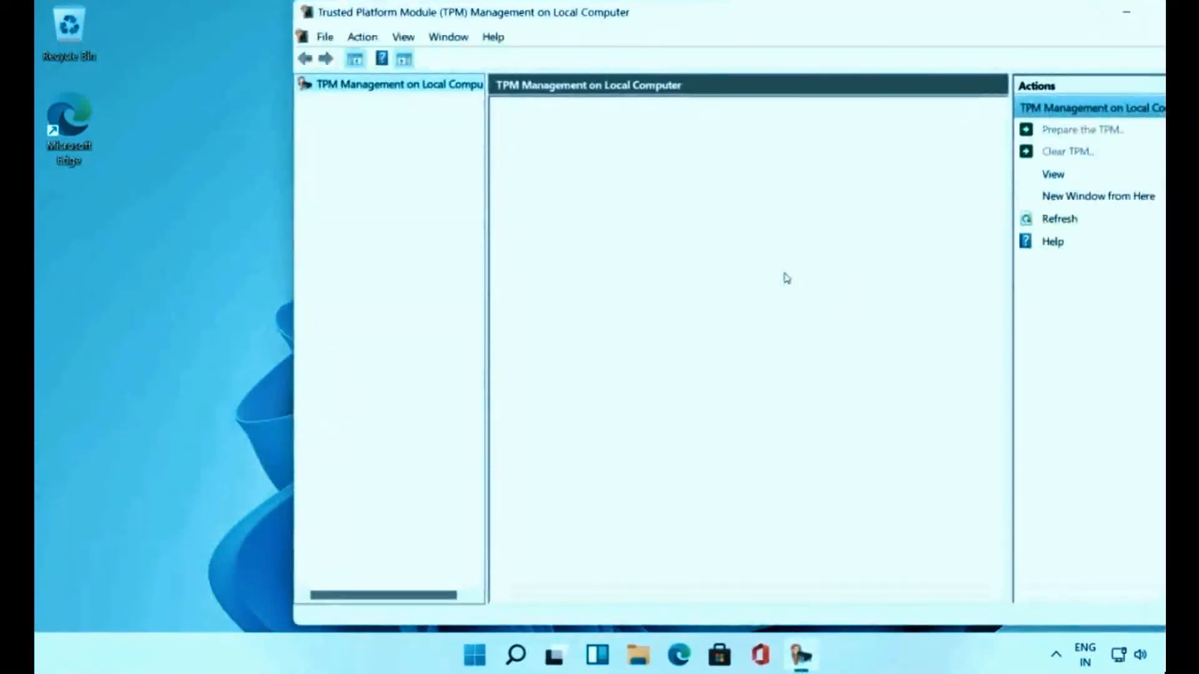